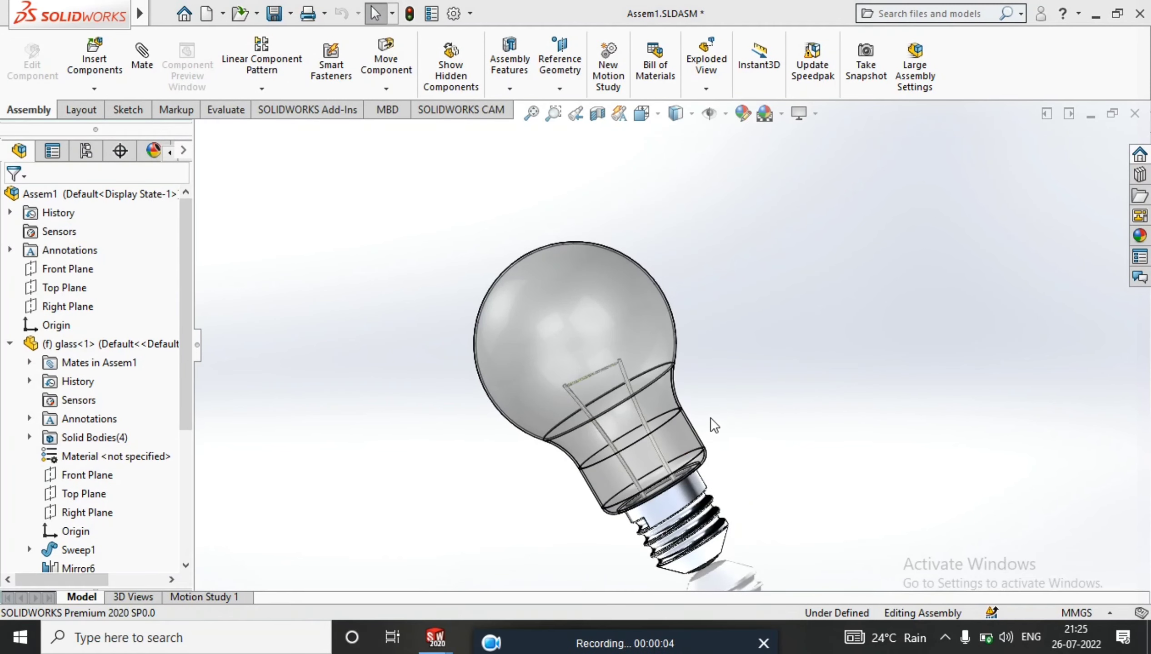
Orbit and zoom around the finished light-bulb assembly, then start a new document.
mouse_move(705, 499)
middle_mouse_down()
mouse_move(812, 519)
mouse_move(644, 372)
mouse_move(684, 488)
mouse_move(619, 531)
mouse_move(831, 357)
mouse_move(788, 406)
mouse_move(885, 327)
mouse_move(675, 237)
mouse_move(889, 431)
mouse_move(994, 401)
mouse_move(778, 263)
middle_mouse_up()
scroll(662, 543, "down", 5)
scroll(662, 543, "down", 5)
scroll(832, 357, "up", 5)
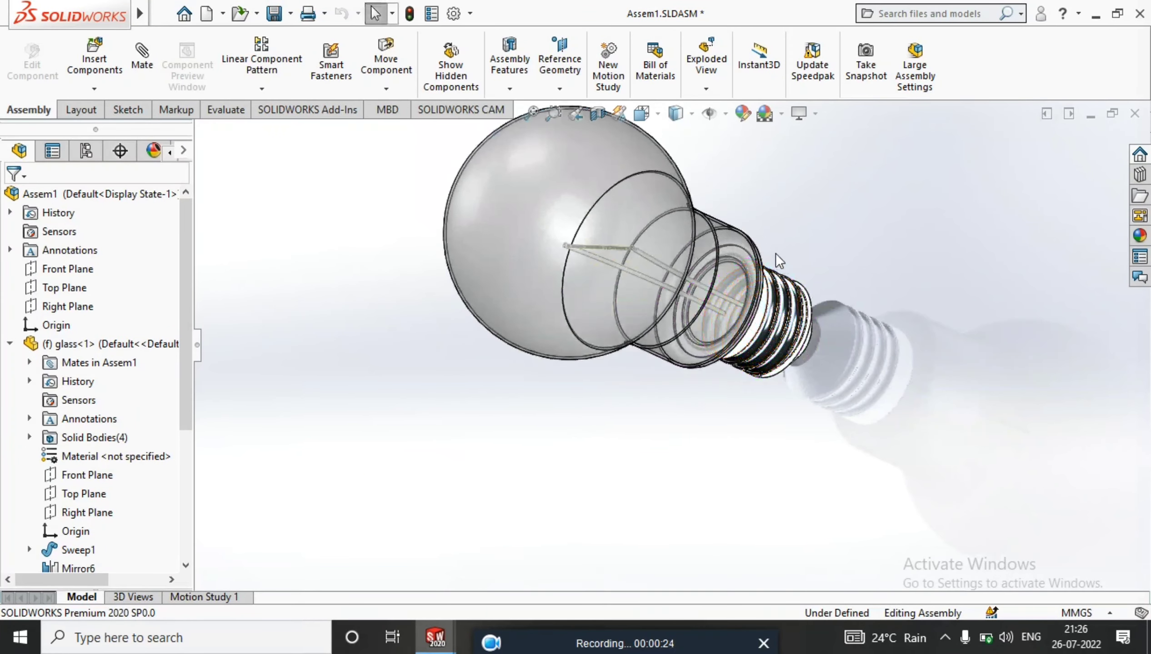
scroll(779, 262, "down", 3)
left_click(206, 14)
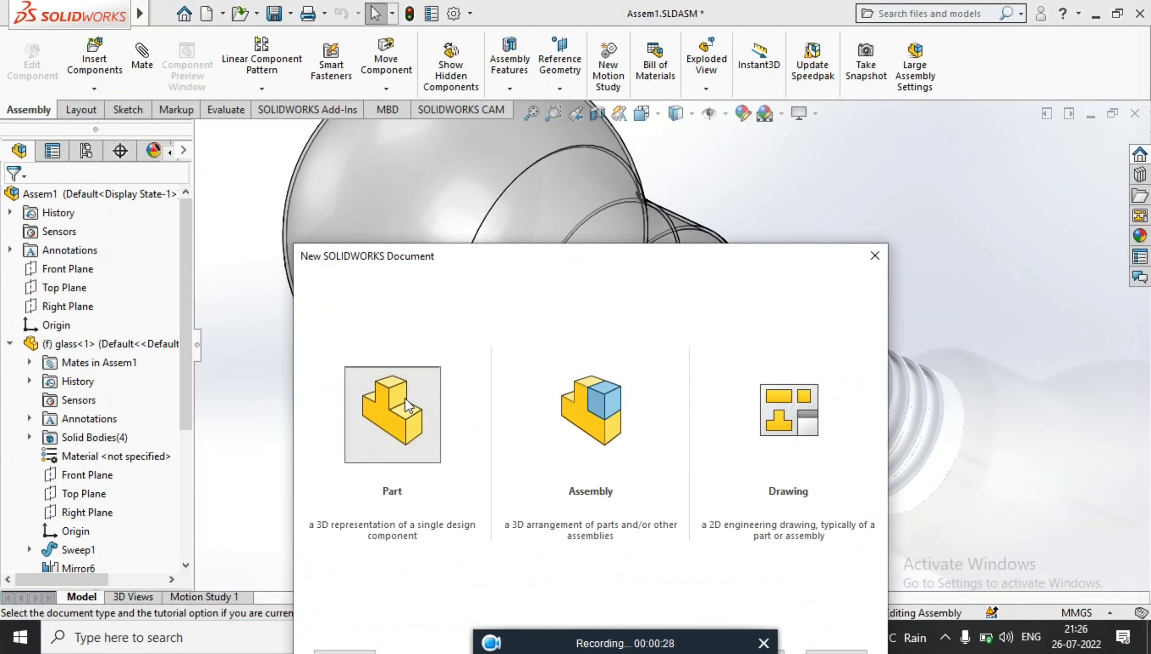
Create a new part and start a sketch on the Top Plane.
double_click(408, 405)
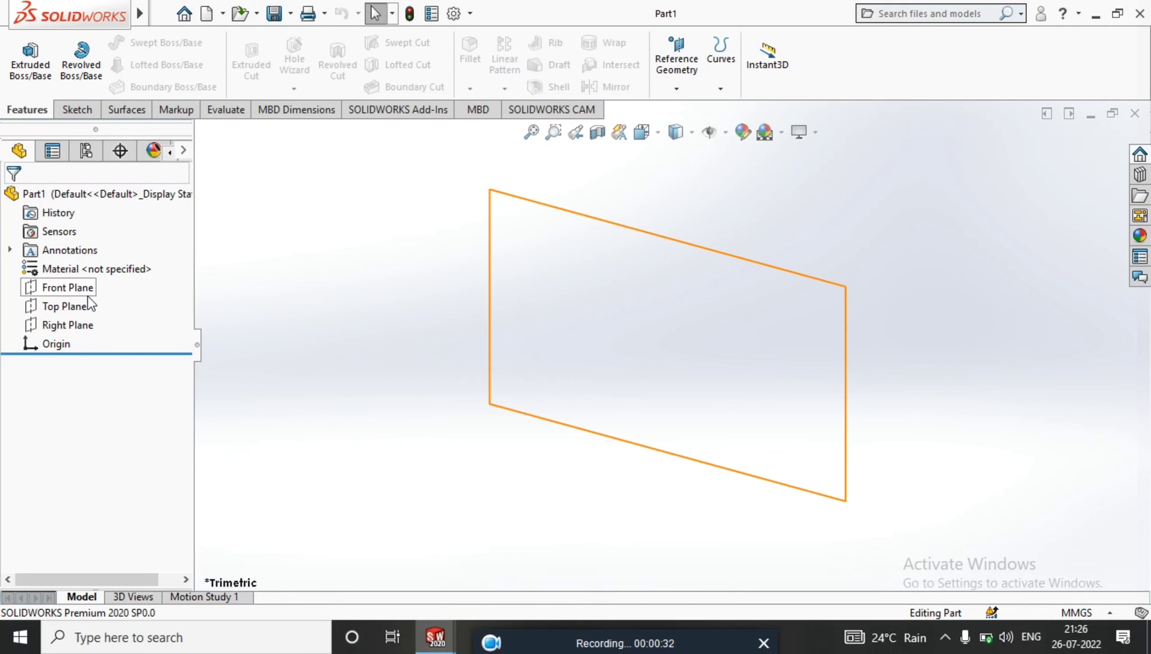
left_click(87, 295)
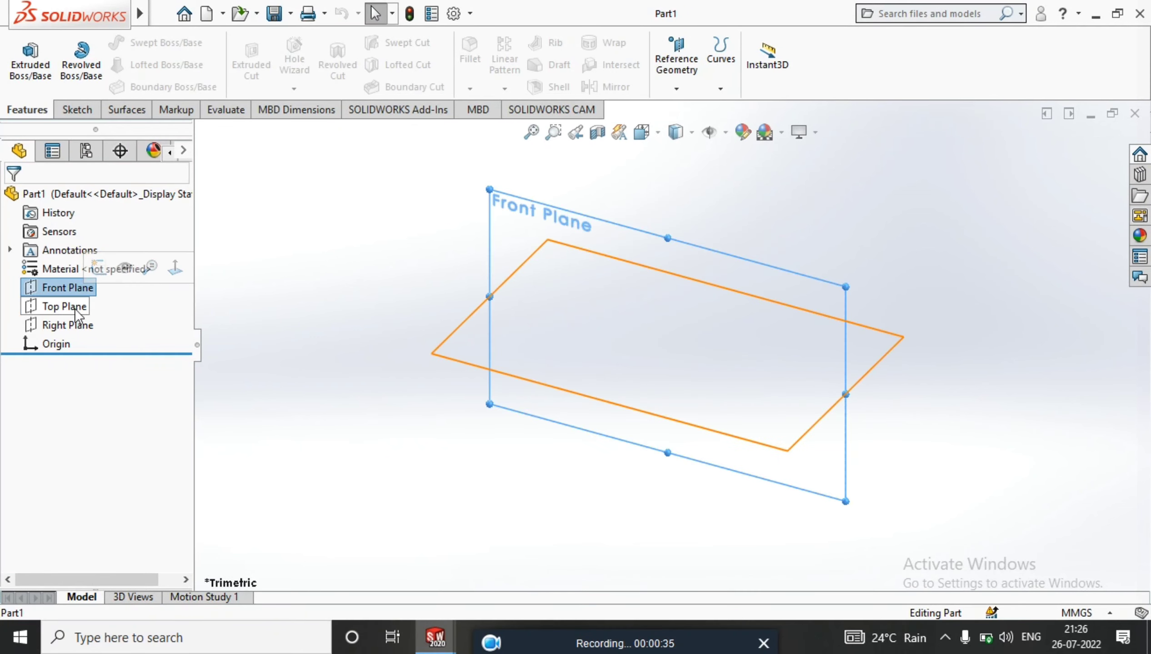
right_click(587, 344)
left_click(698, 325)
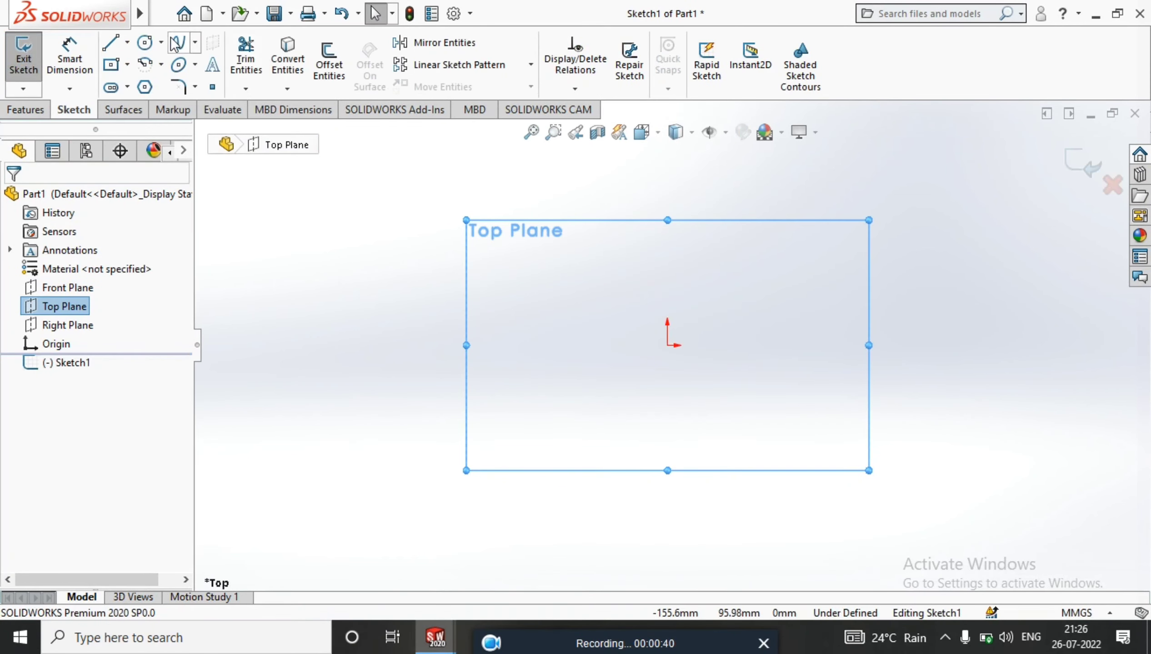
Draw a circle centred on the origin and dimension it to 25 mm diameter.
left_click(145, 42)
left_click(668, 345)
left_click(763, 367)
left_click(70, 55)
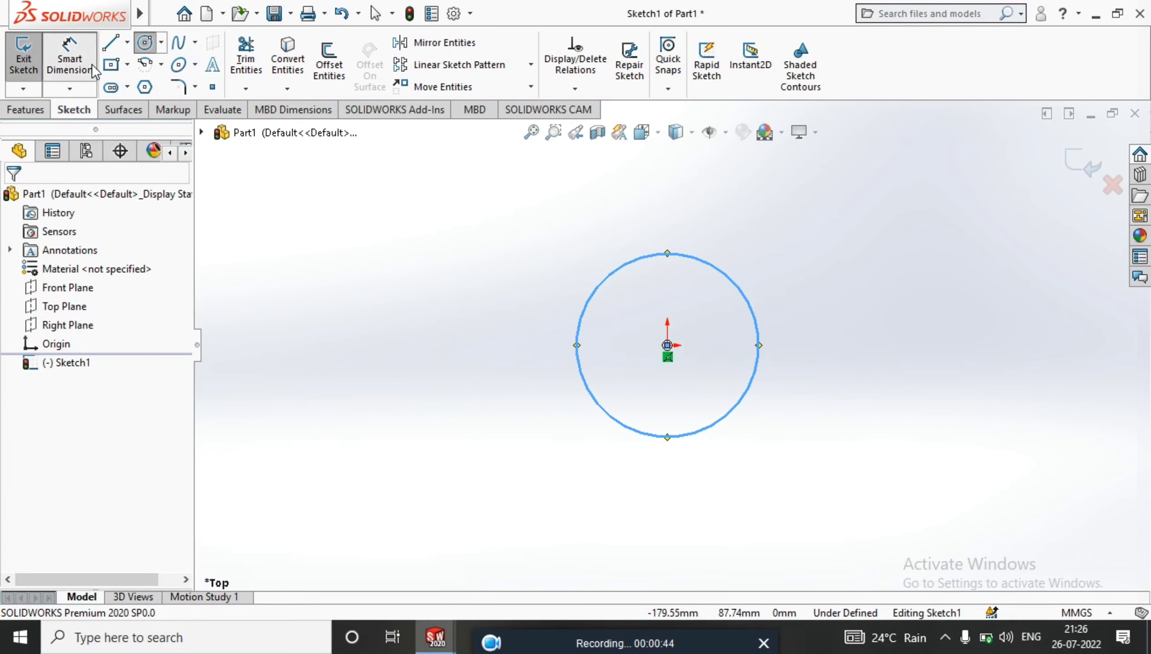
left_click(587, 315)
left_click(455, 305)
type("25")
key("Return")
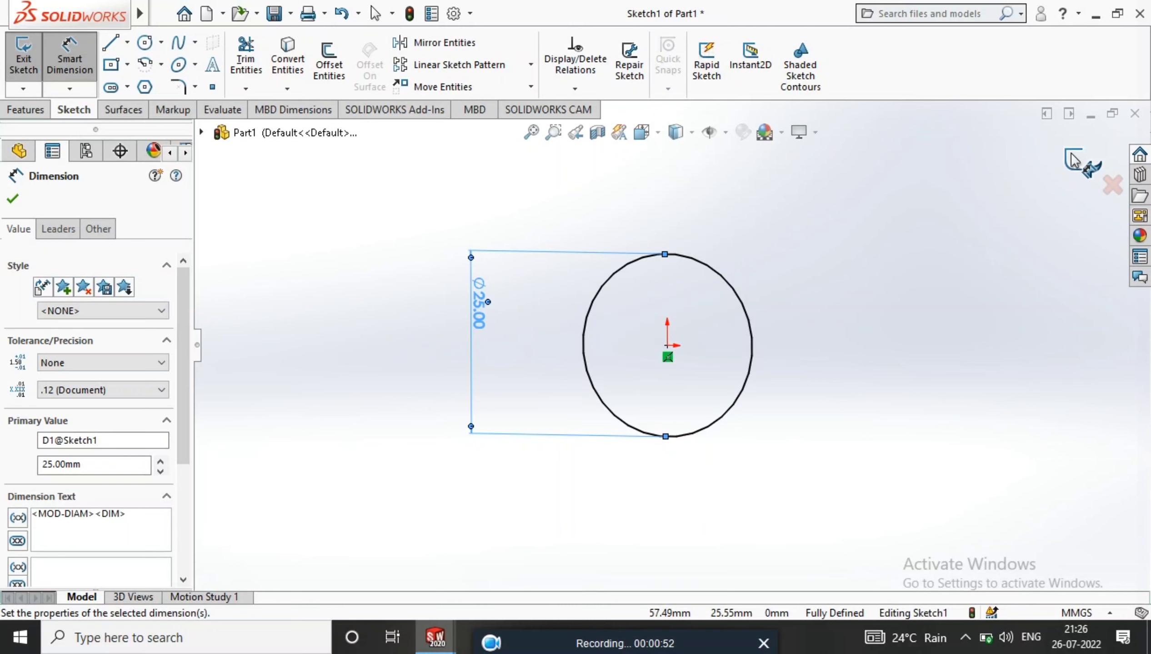
Extrude the circle sketch 20 mm into a cylinder.
left_click(1082, 164)
left_click(30, 60)
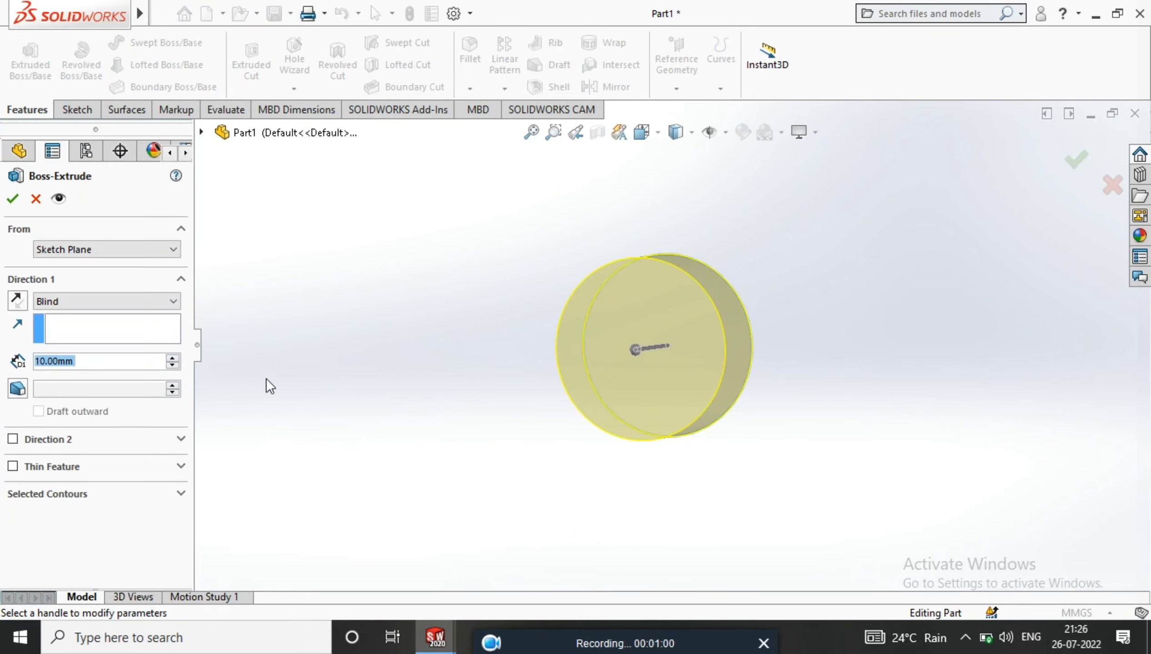
type("20")
key("Return")
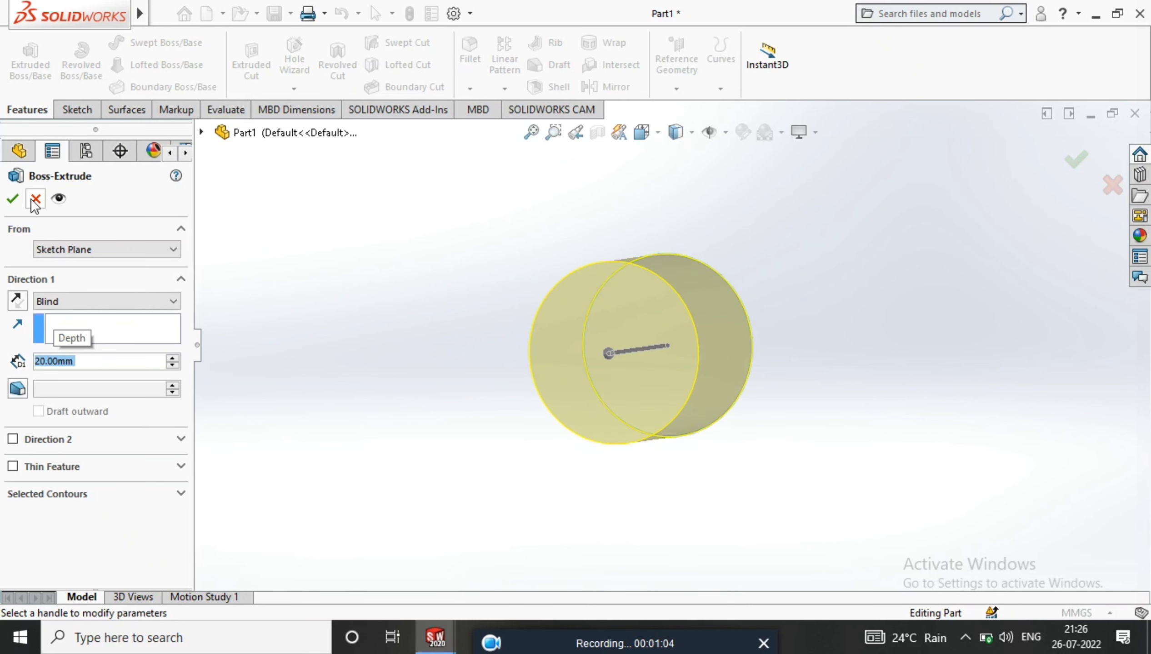
left_click(12, 198)
mouse_move(539, 367)
middle_mouse_down()
mouse_move(560, 452)
mouse_move(737, 333)
mouse_move(740, 307)
middle_mouse_up()
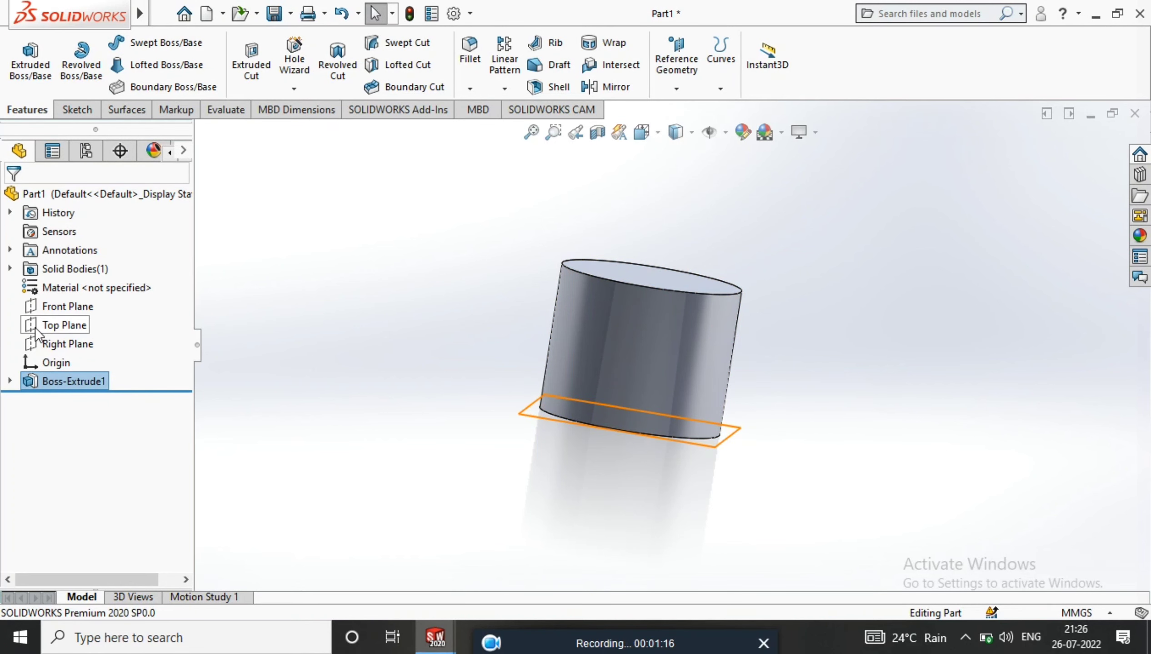
left_click(46, 344)
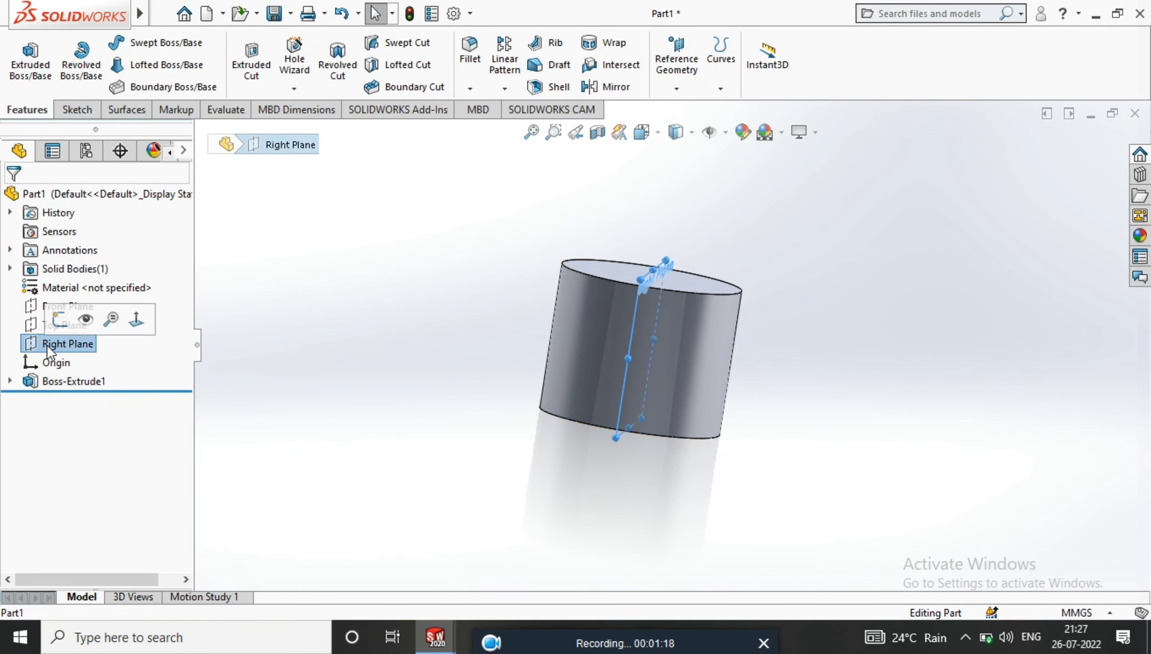
Start a sketch on the Right Plane, viewed face-on.
right_click(73, 344)
left_click(164, 312)
right_click(83, 339)
left_click(103, 310)
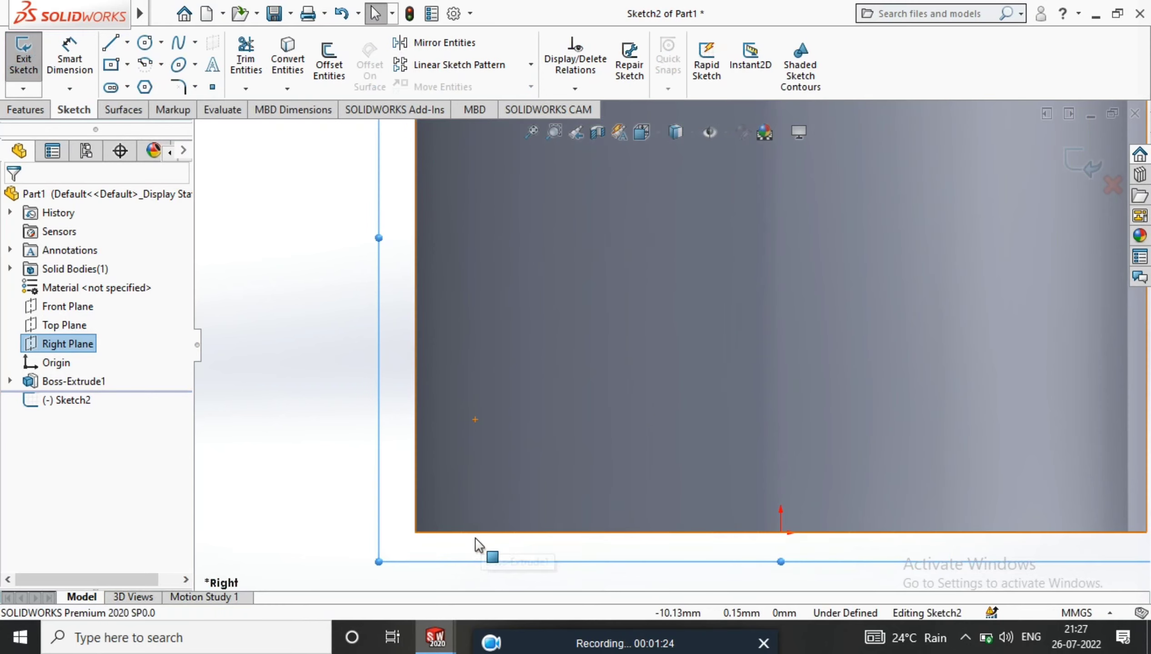
Draw a 3 mm diameter circle centred on the cylinder's bottom corner.
left_click(145, 42)
left_click(414, 533)
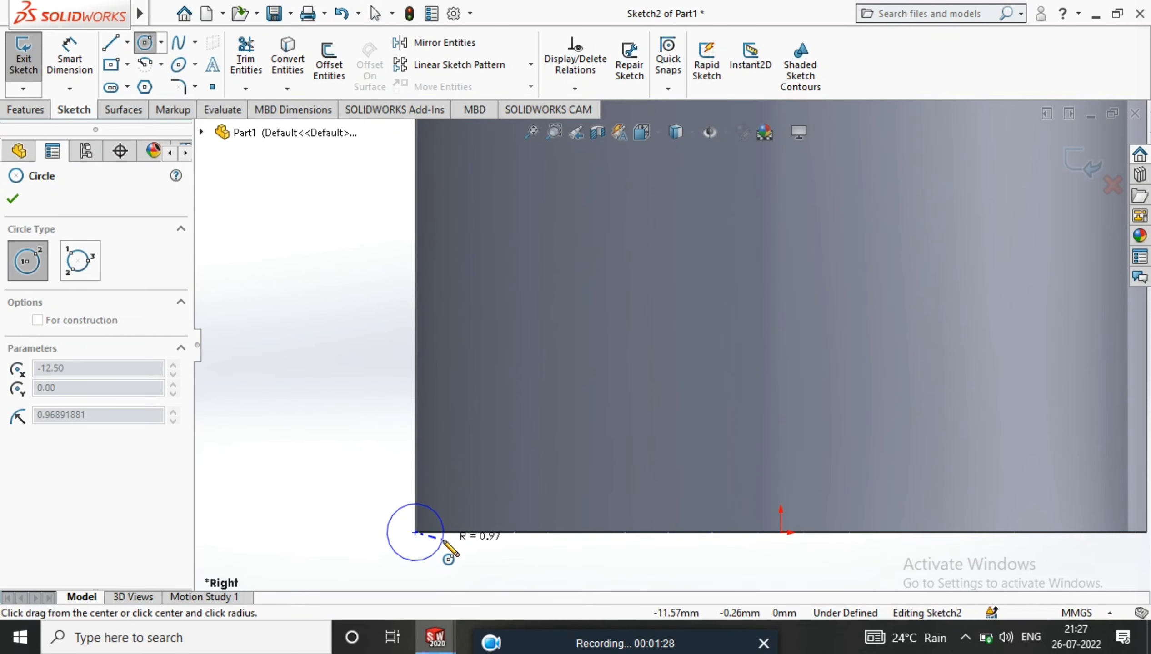
right_click_drag(413, 548, 413, 507)
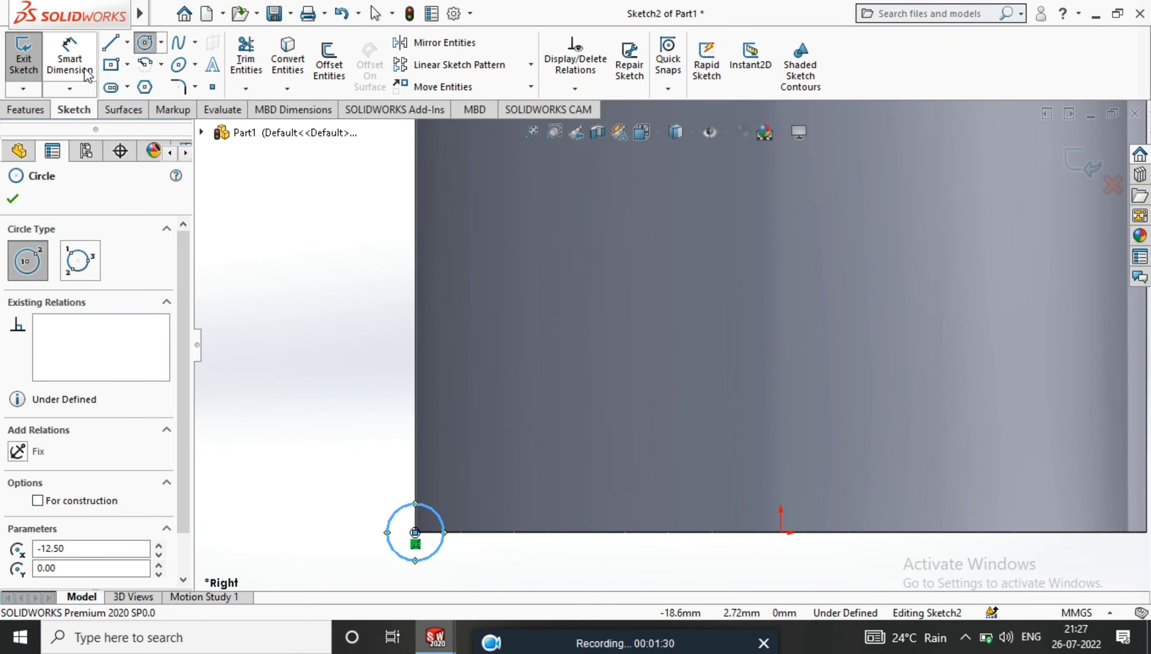
left_click(399, 546)
left_click(308, 507)
type("3")
key("Return")
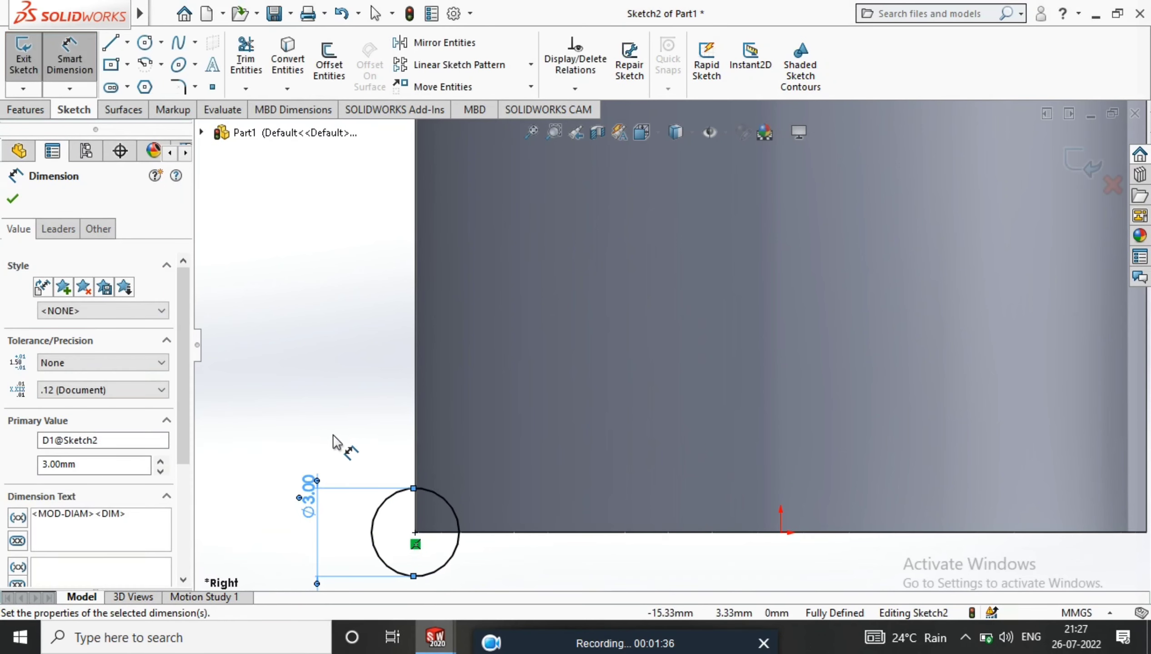
scroll(673, 342, "up", 5)
left_click(1080, 159)
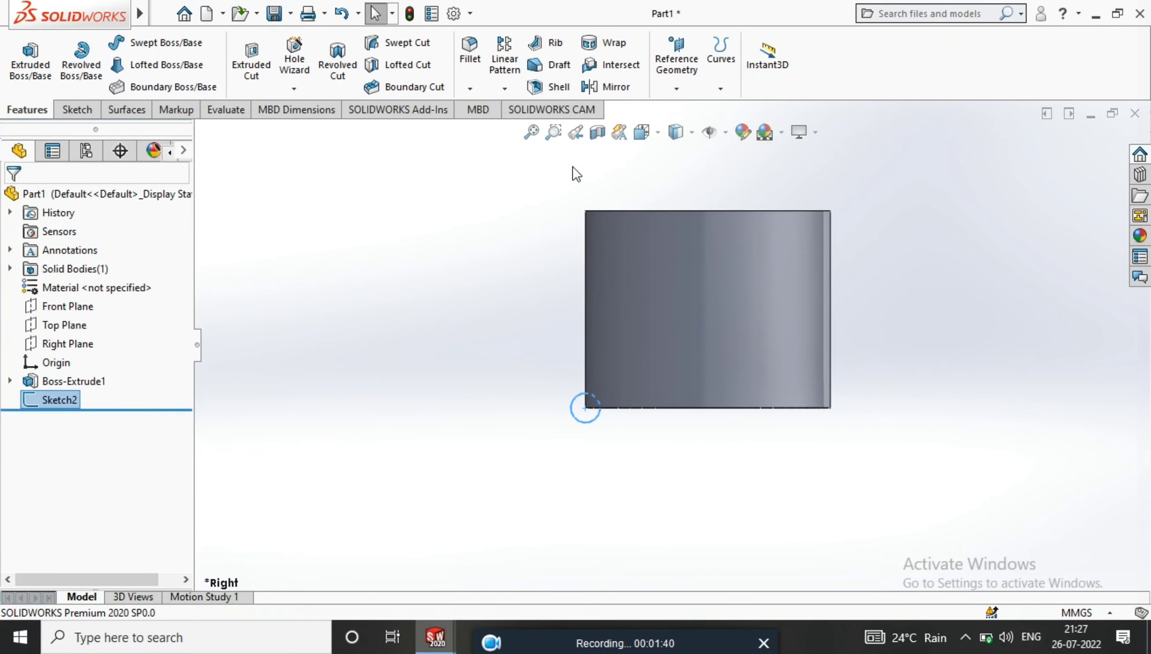
On the Top Plane, convert the cylinder's 25 mm base edge into a sketch.
left_click(58, 323)
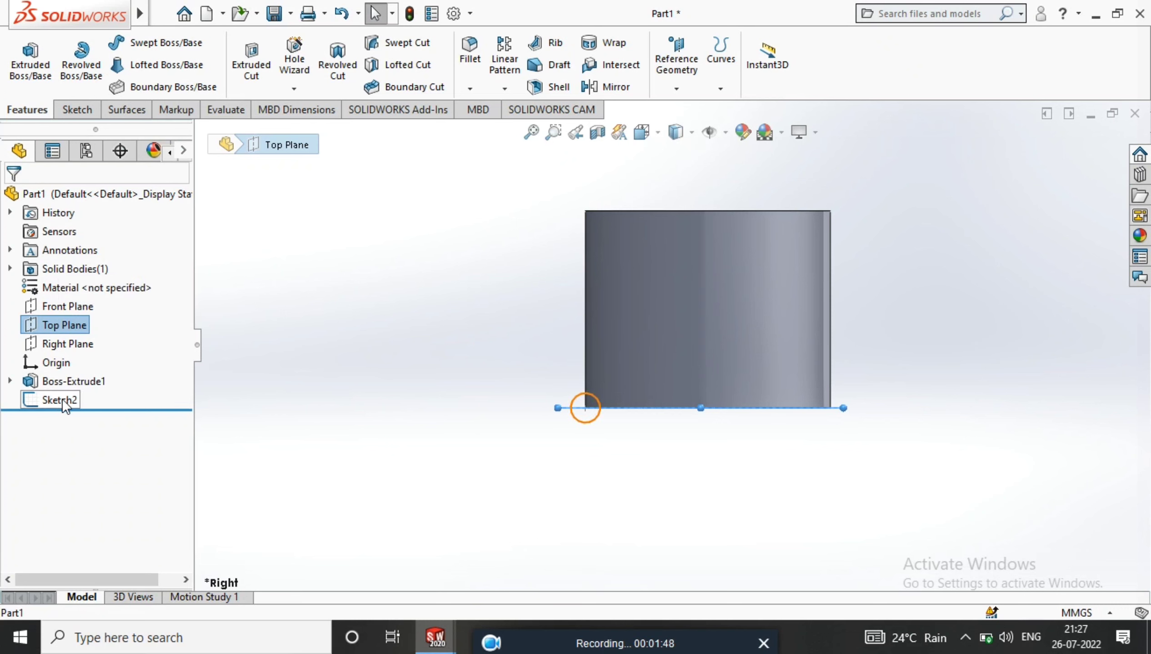
middle_click_drag(748, 440, 673, 220)
middle_click_drag(789, 252, 680, 440)
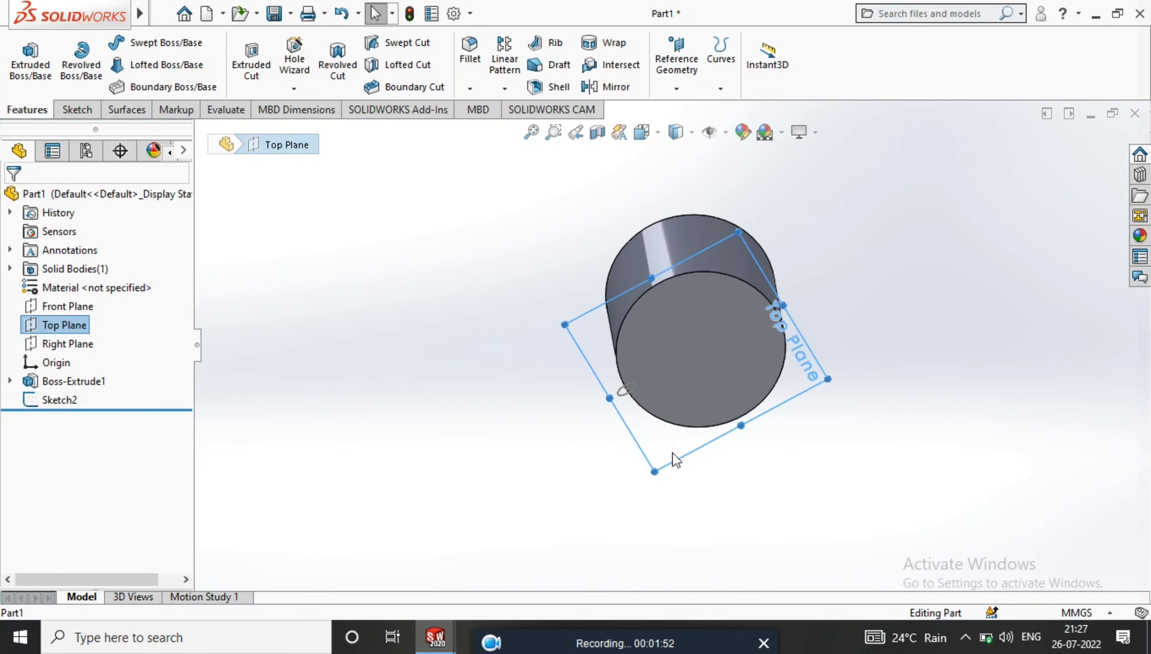
right_click(680, 441)
left_click(686, 411)
left_click(681, 279)
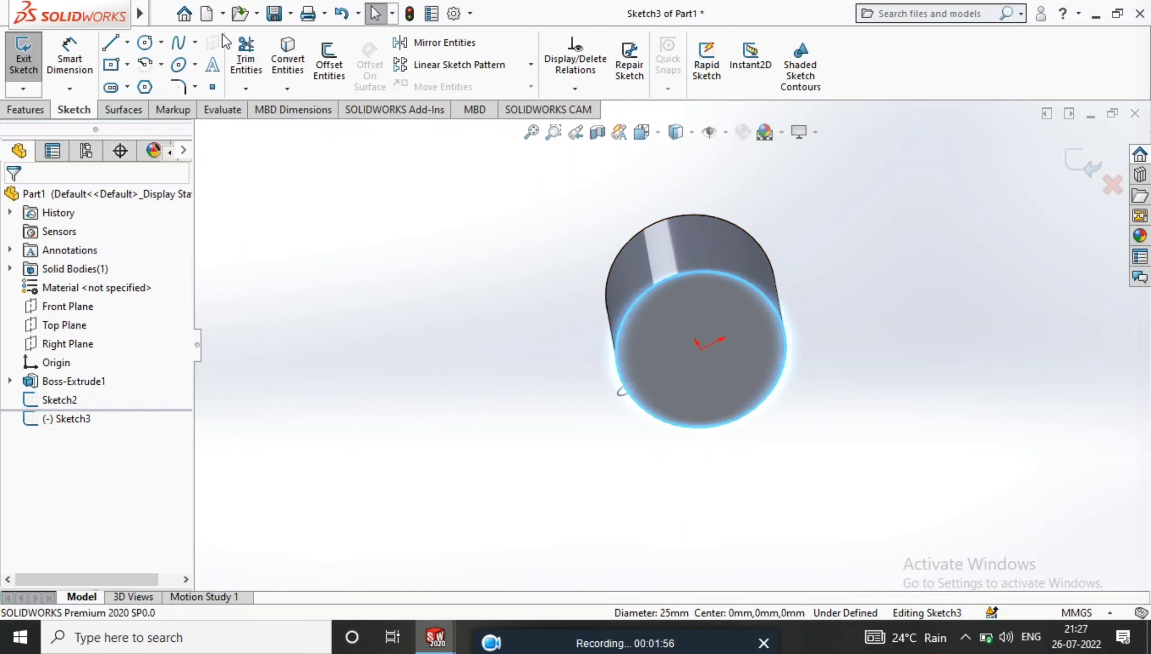
left_click(287, 60)
middle_click_drag(347, 137, 472, 158)
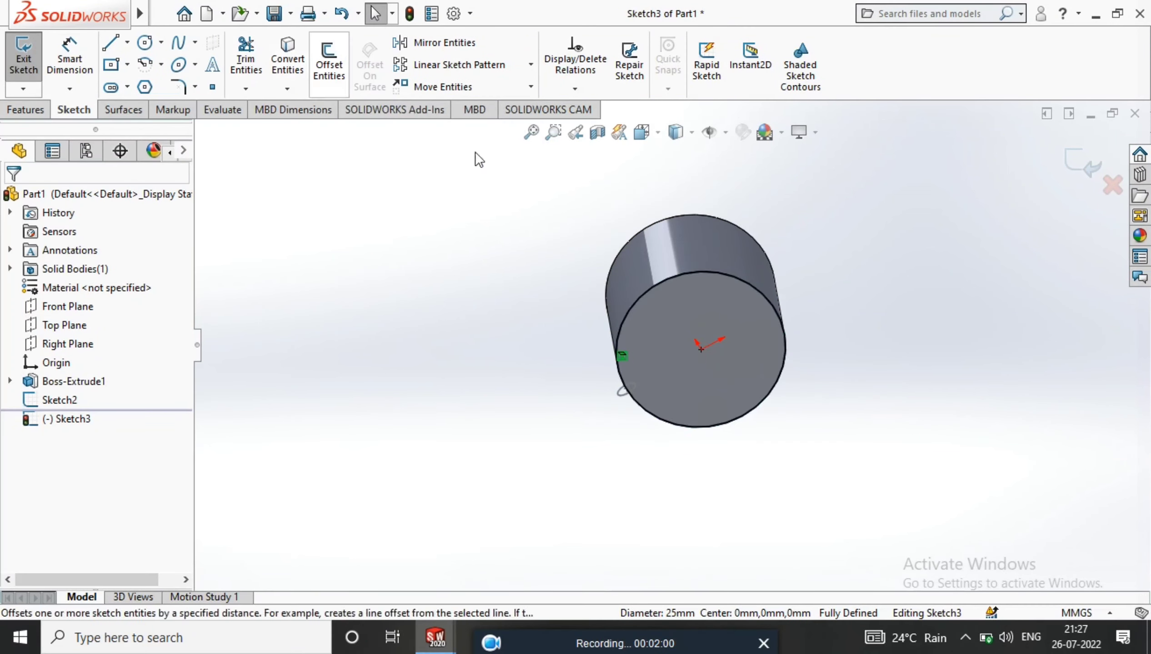
left_click(1083, 163)
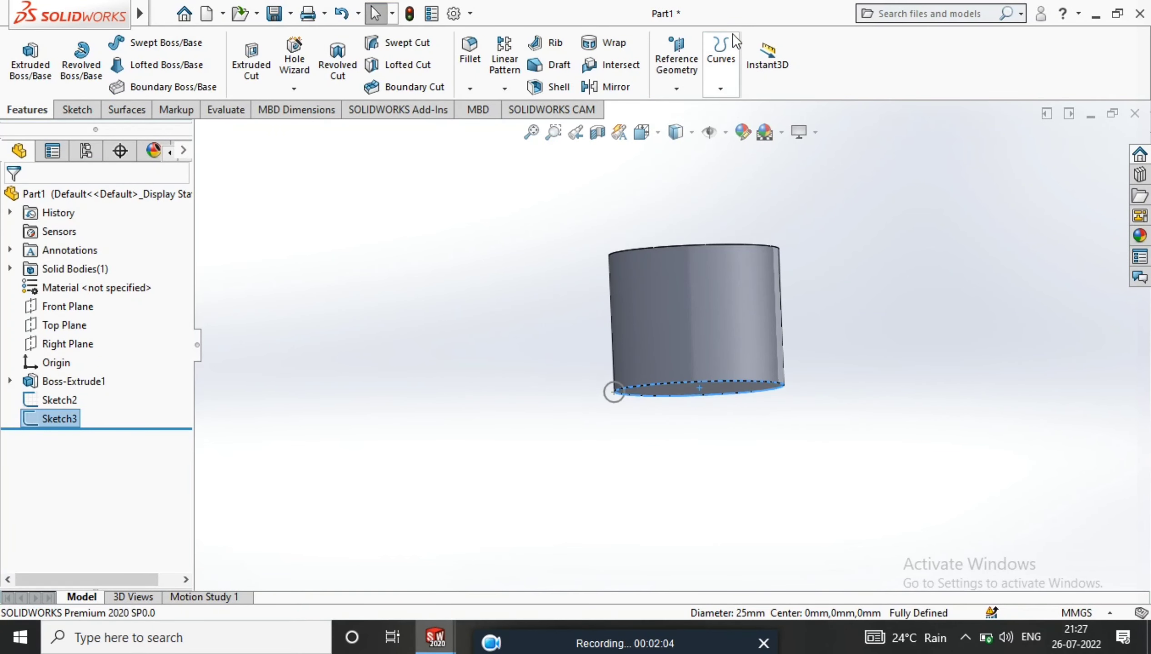
Create a helix from the base circle: 4 mm pitch, 4 revolutions, 360° start angle.
left_click(722, 50)
left_click(735, 78)
left_click(758, 213)
scroll(796, 274, "down", 3)
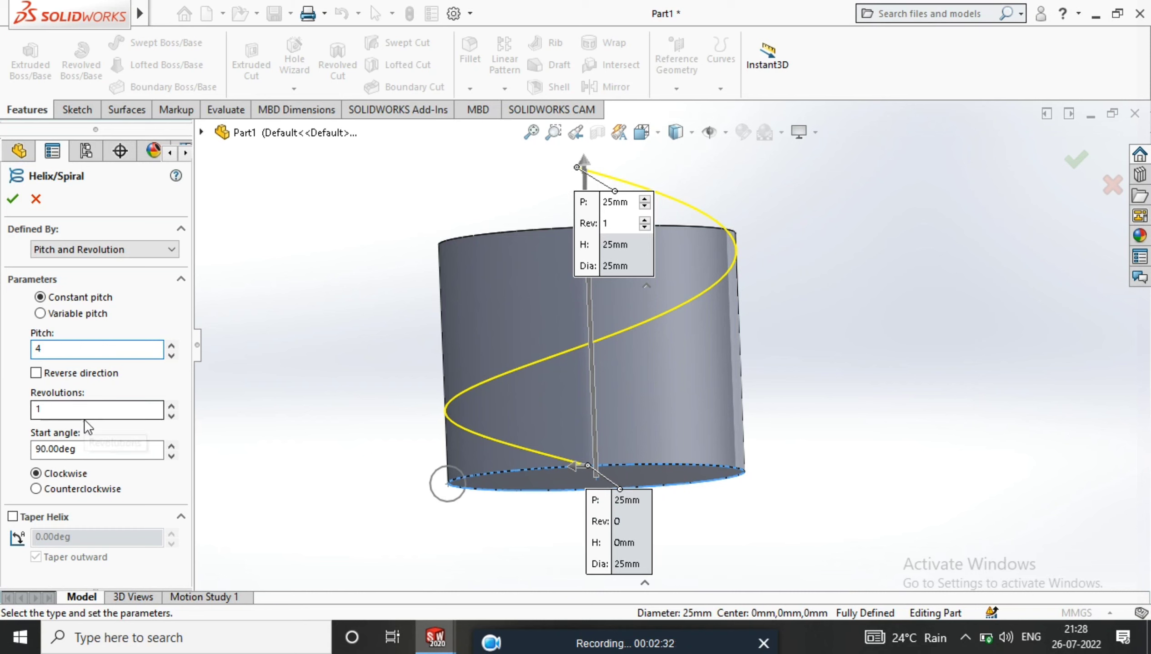
key("Tab")
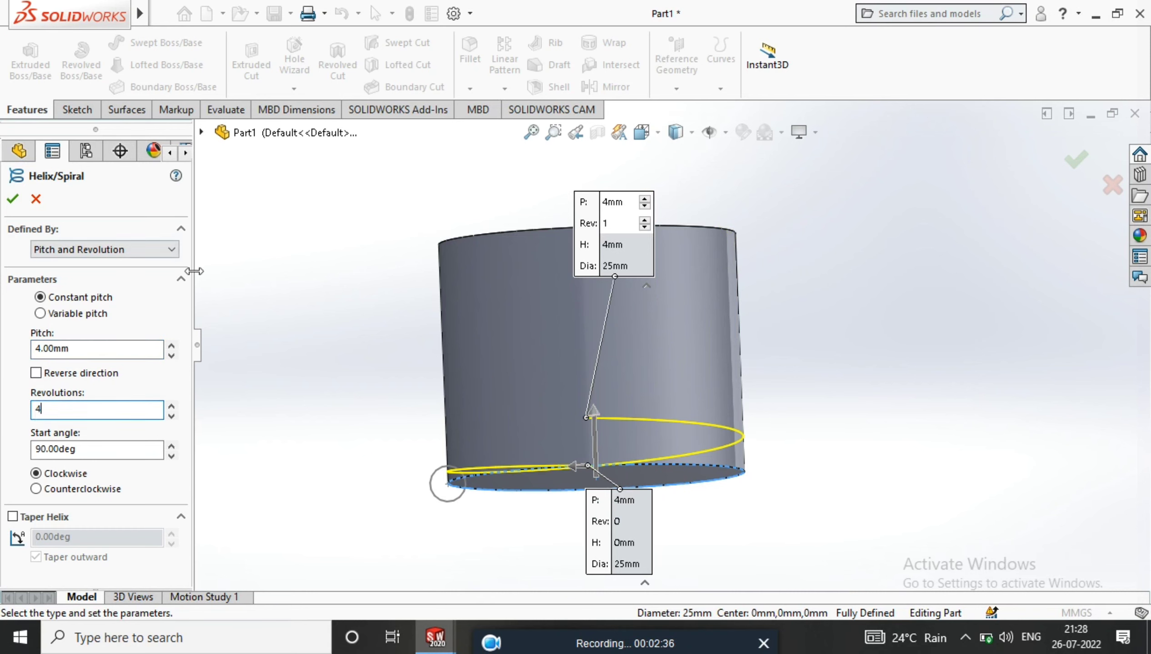
key("Tab")
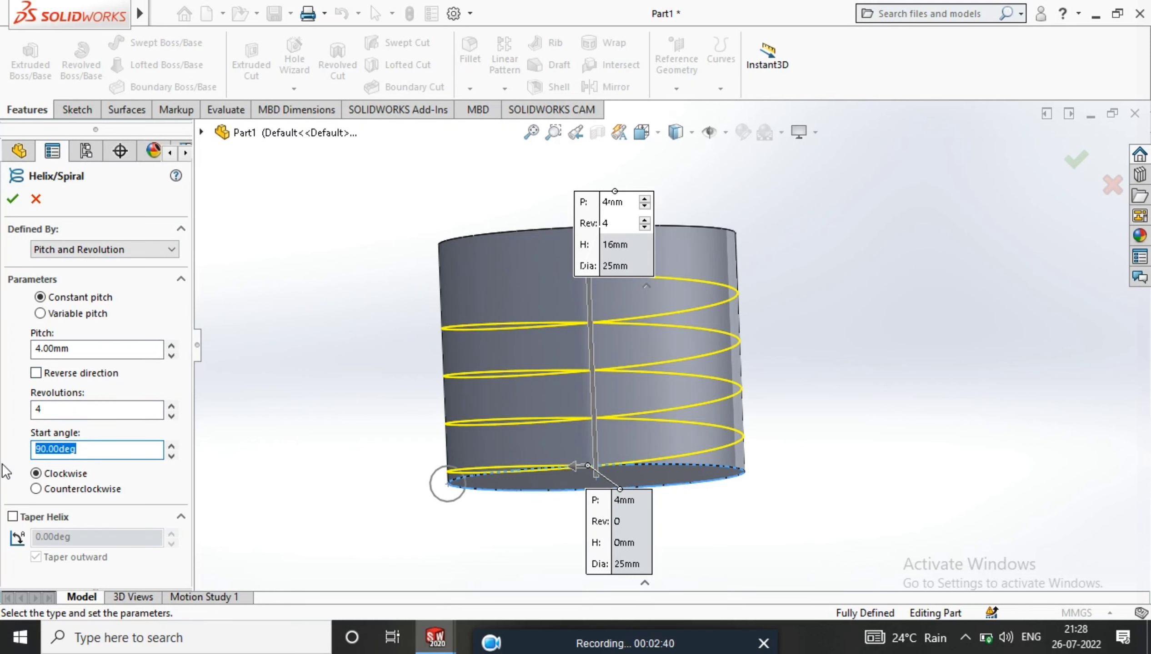
type("360")
key("Tab")
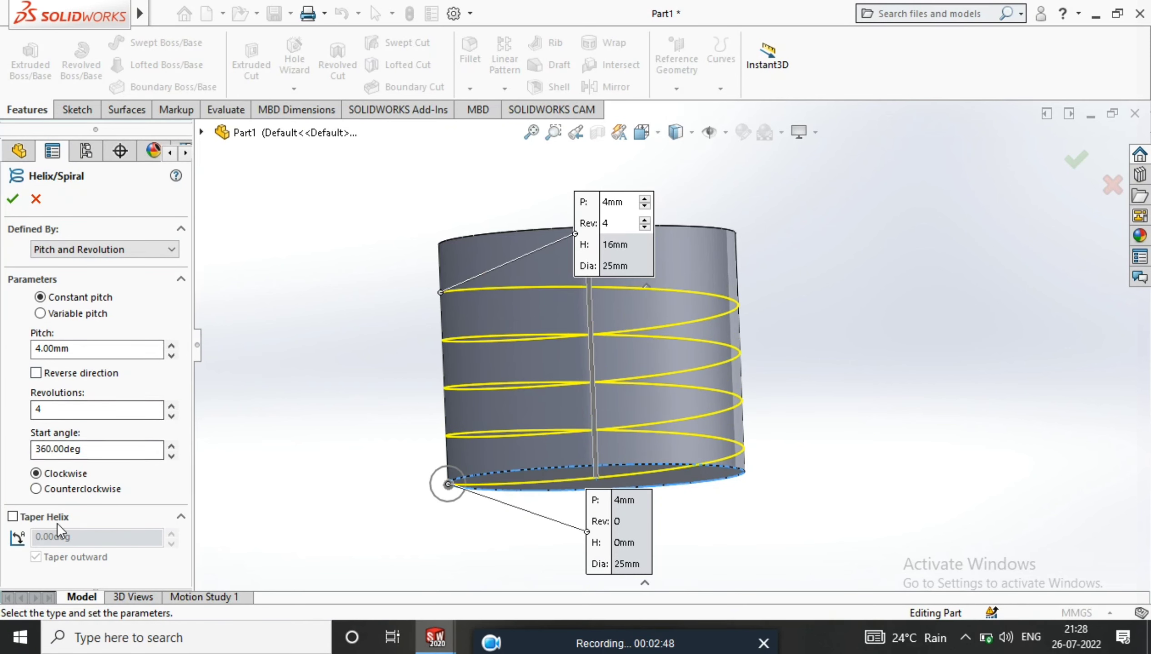
left_click(12, 199)
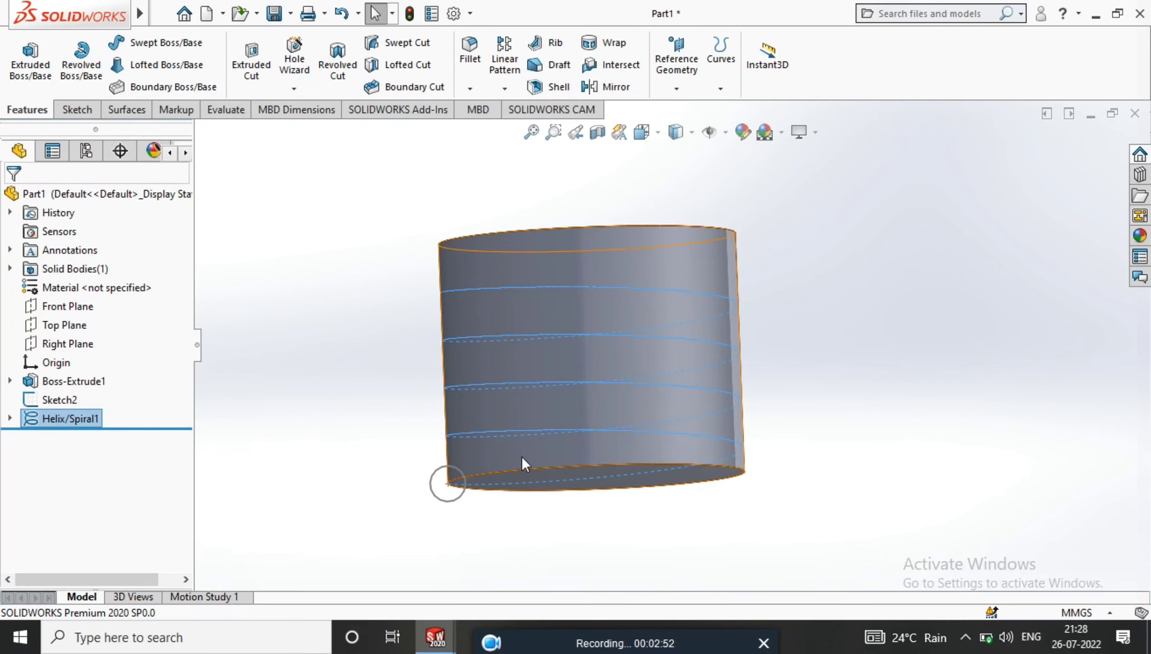
left_click(328, 251)
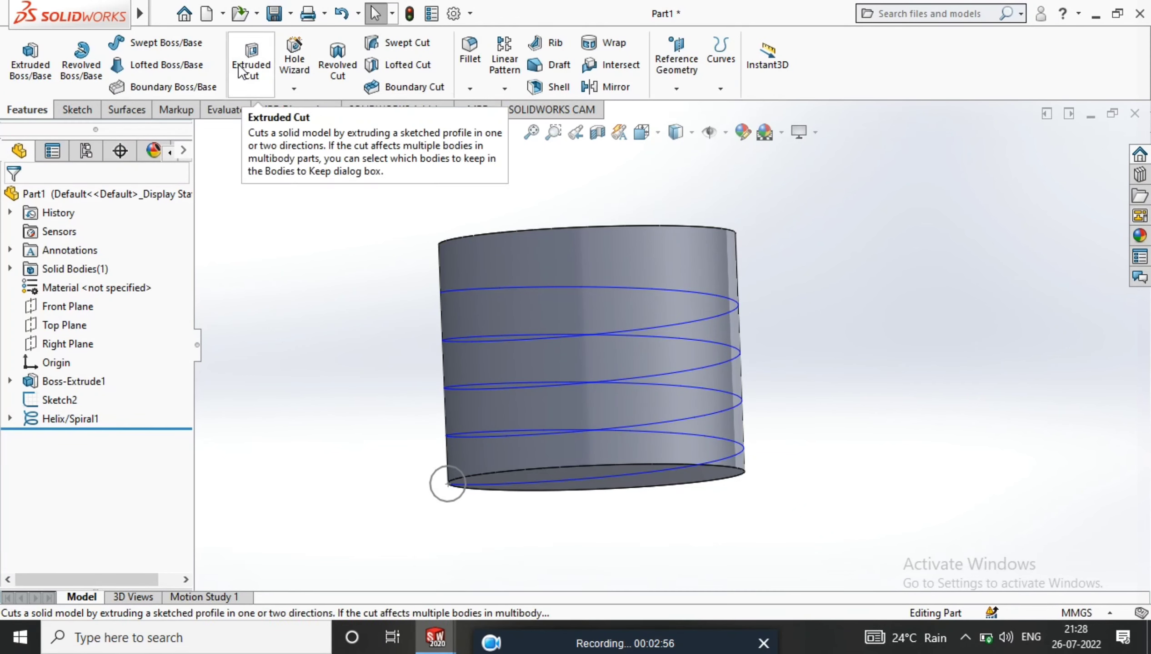
Set up an additive sweep of the 3 mm circle along the helix, then cancel it.
left_click(157, 45)
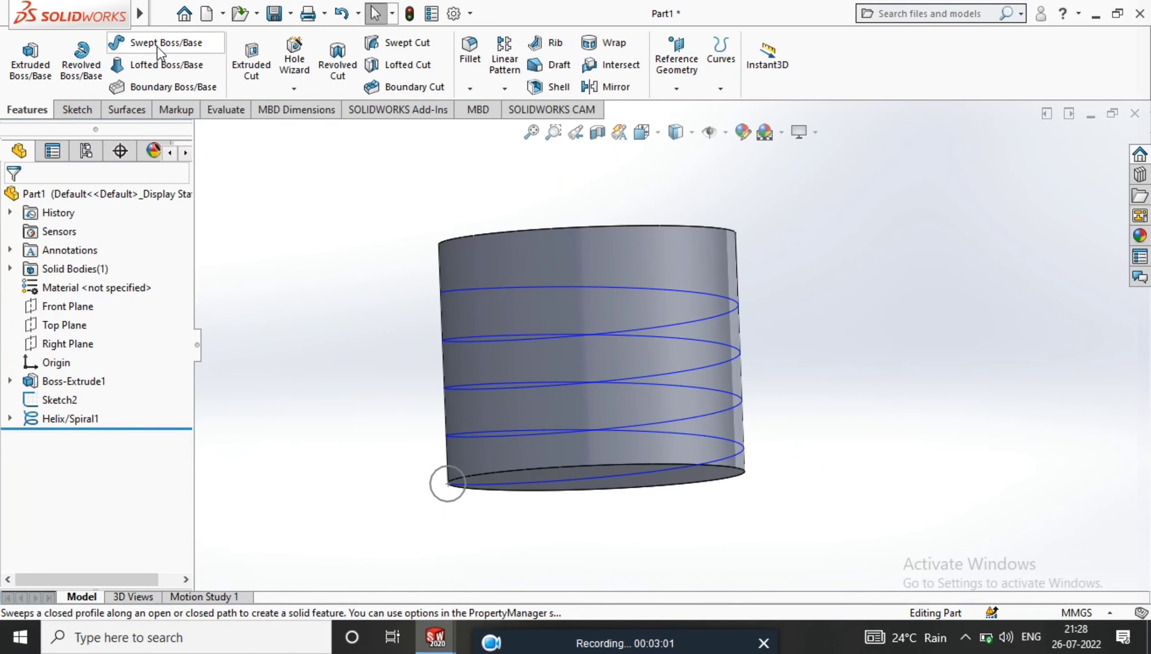
left_click(435, 477)
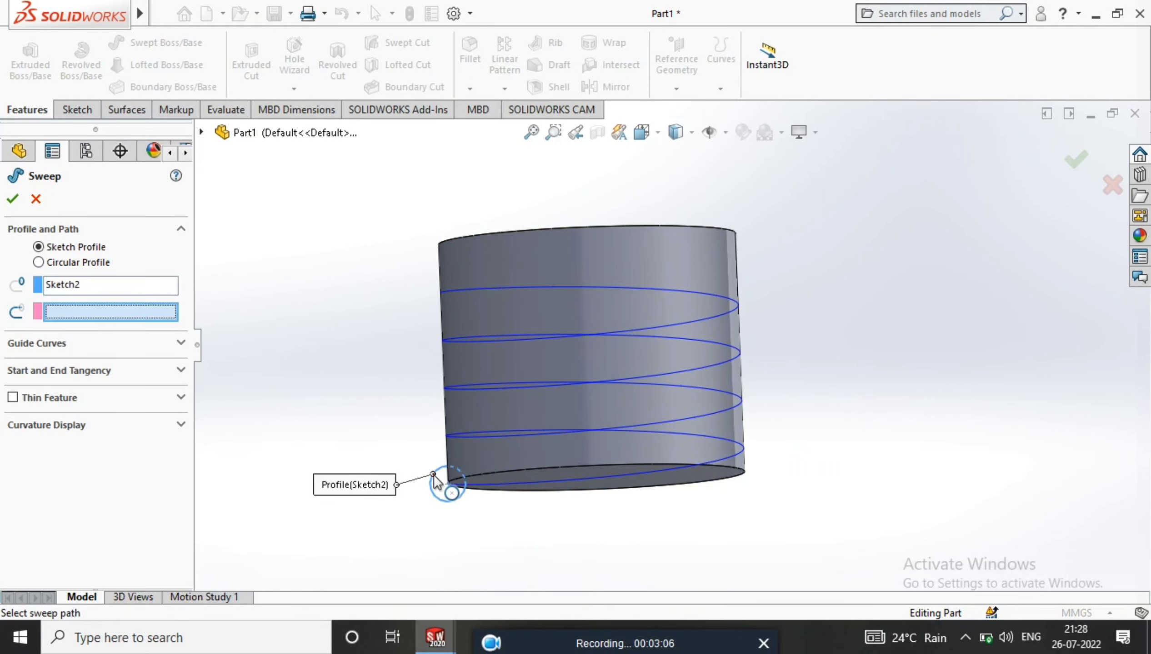
left_click(543, 339)
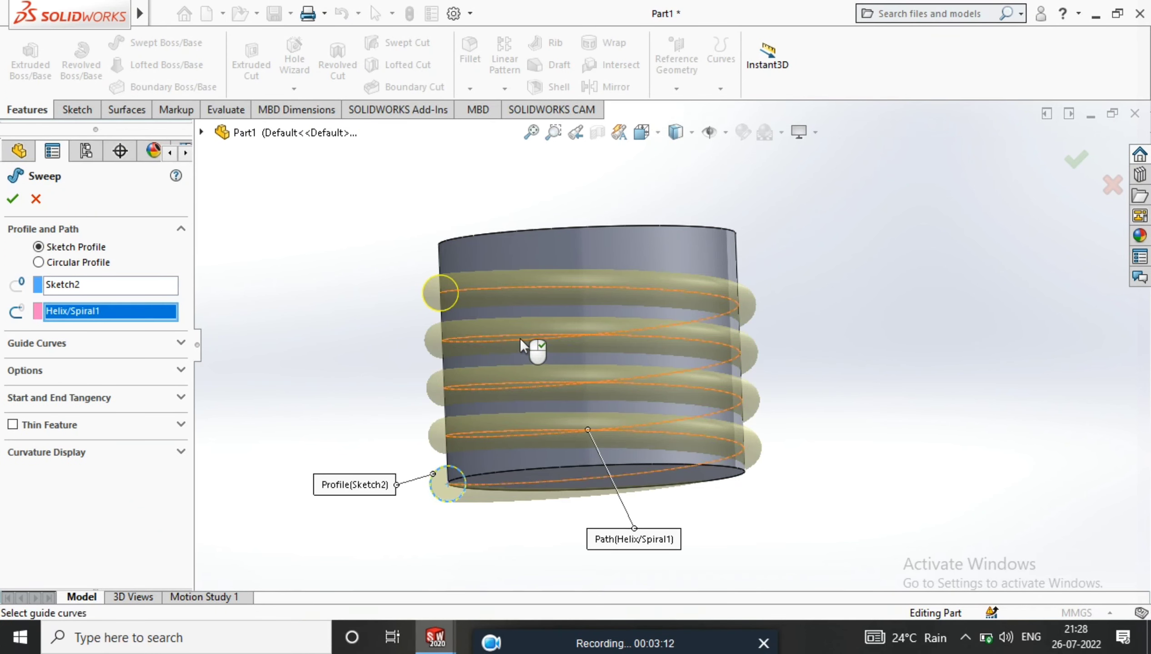
left_click(35, 199)
Cut the thread with a swept cut of Sketch2 along Helix/Spiral1.
left_click(423, 42)
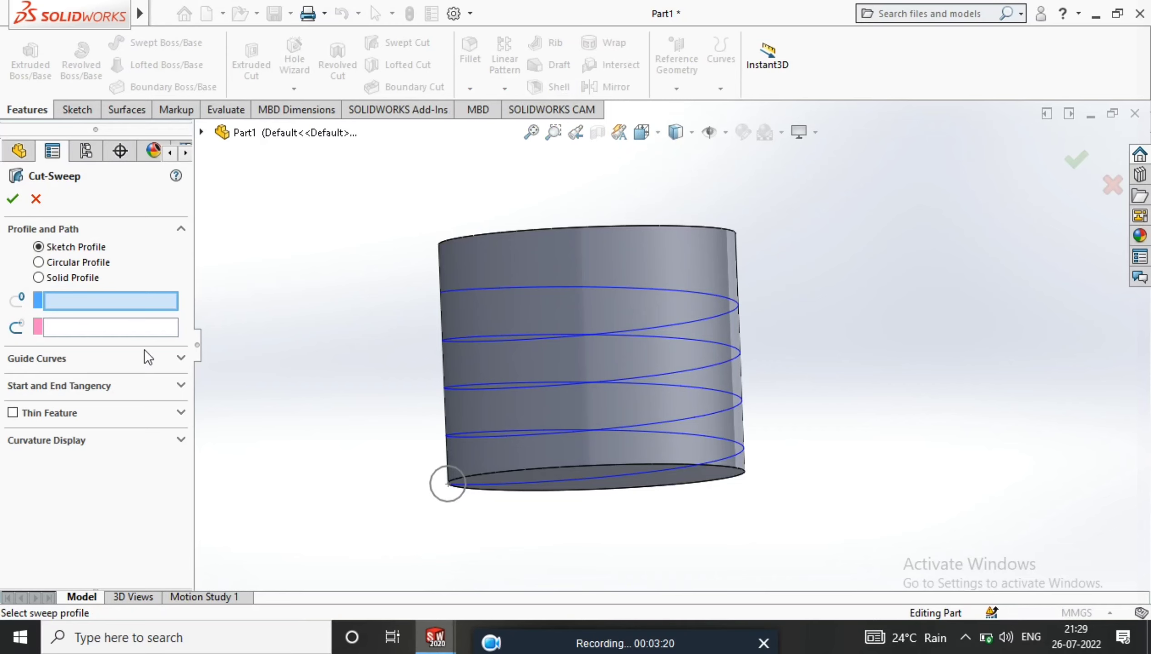
left_click(436, 478)
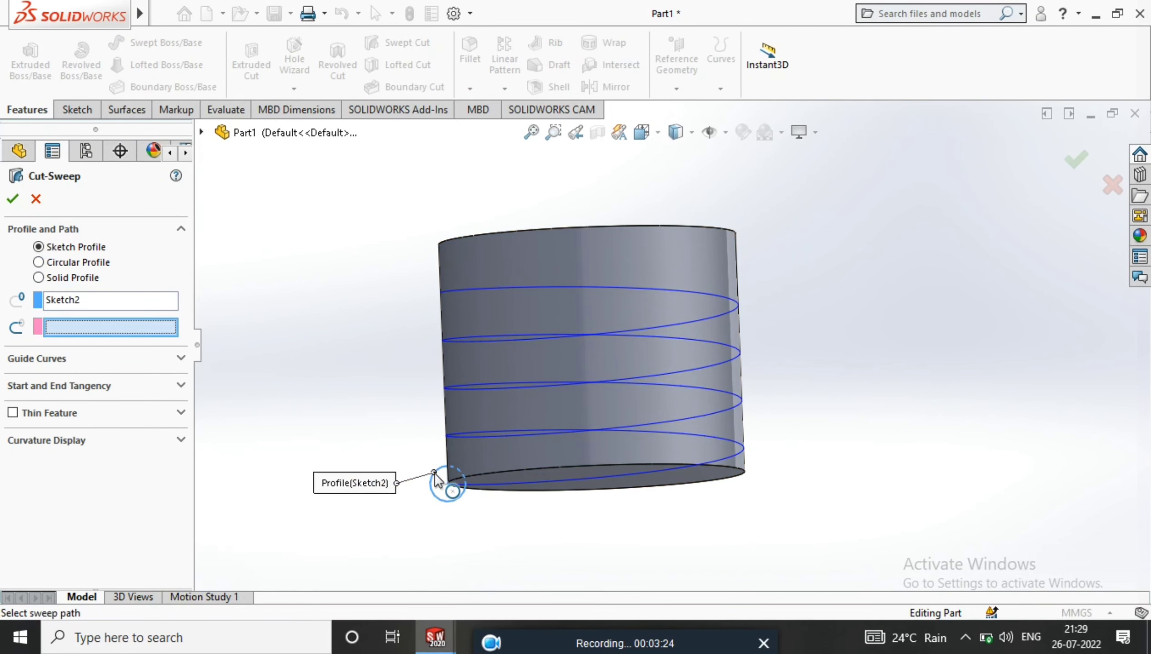
left_click(520, 337)
middle_click_drag(503, 327, 668, 489)
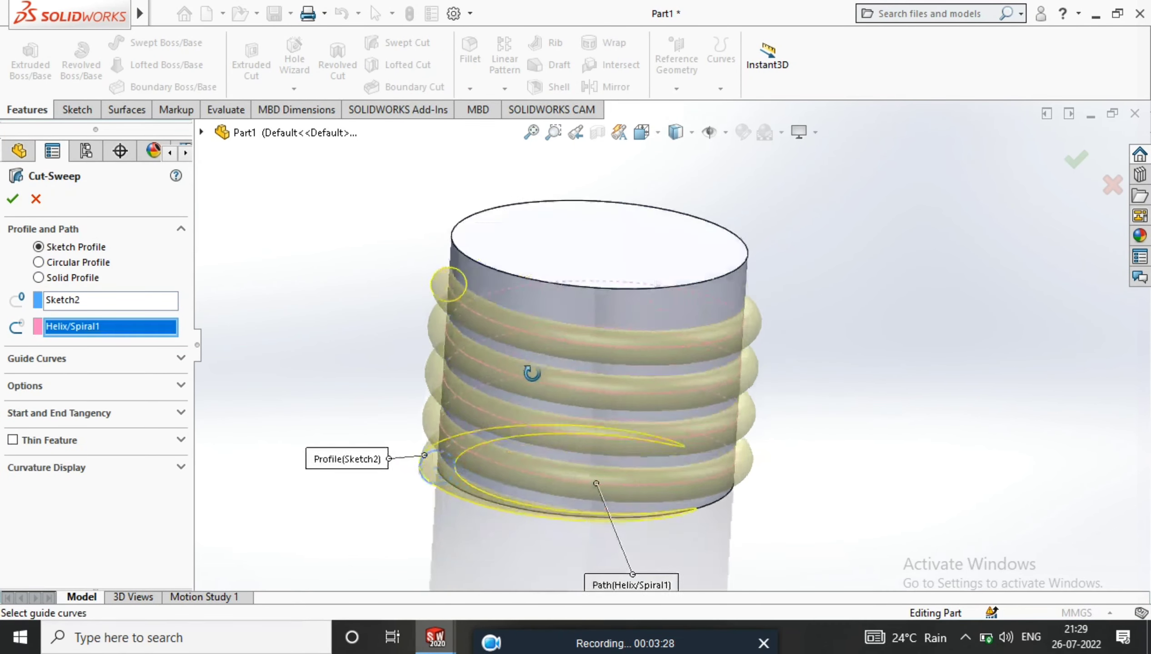
left_click(1079, 159)
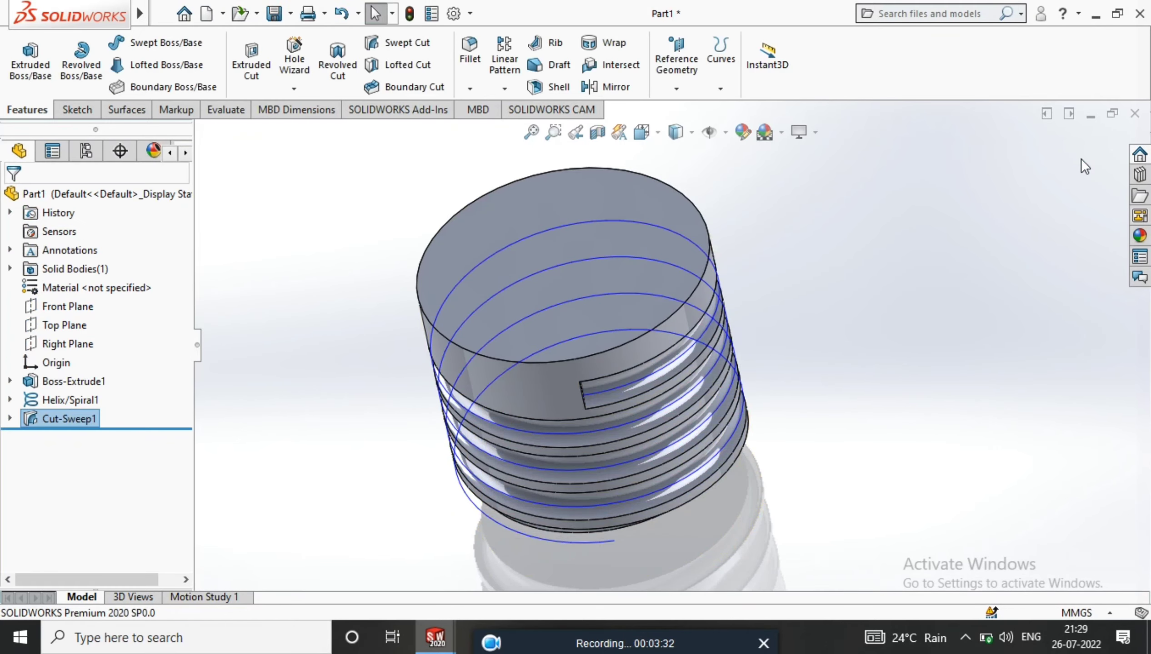
mouse_move(594, 365)
middle_mouse_down()
mouse_move(671, 316)
mouse_move(806, 455)
middle_mouse_up()
scroll(731, 388, "up", 3)
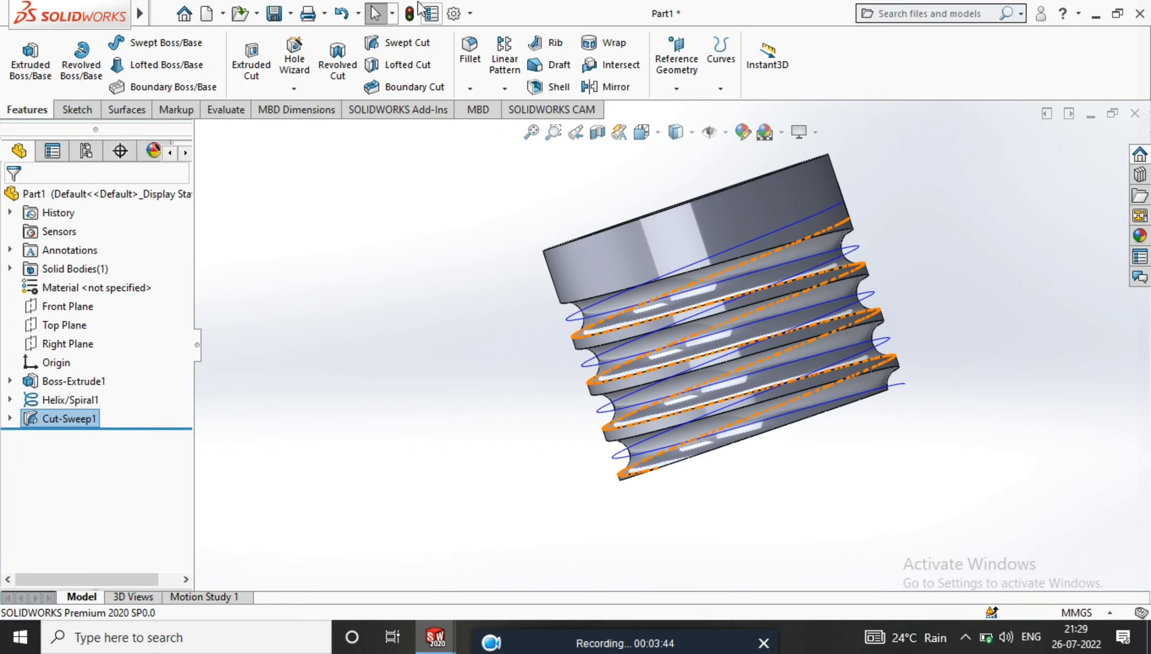
left_click(557, 88)
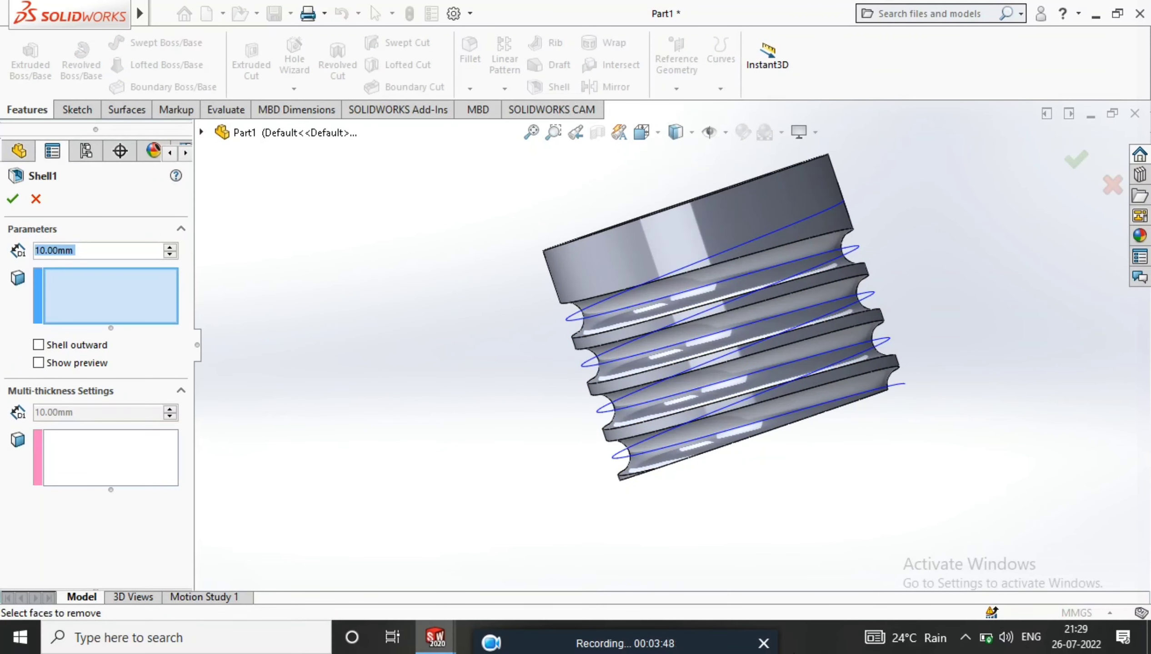
Shell the threaded cylinder to 0.5 mm thickness with one end face removed.
type("0.5")
key("Return")
middle_click_drag(685, 320, 790, 291)
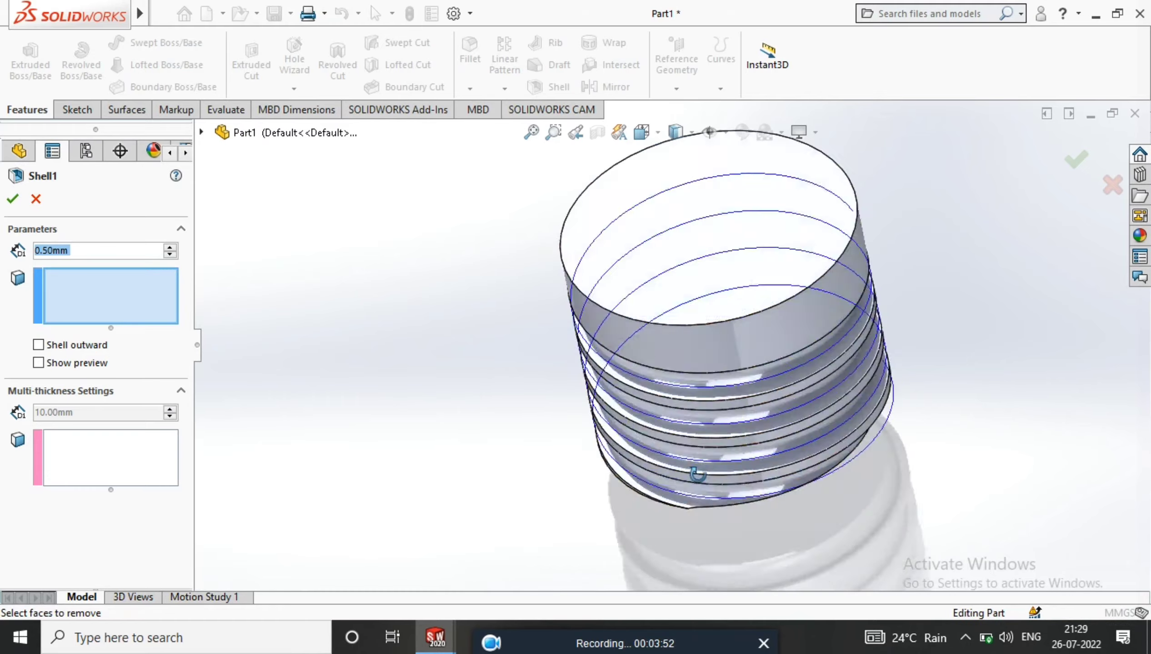
left_click(790, 291)
left_click(15, 199)
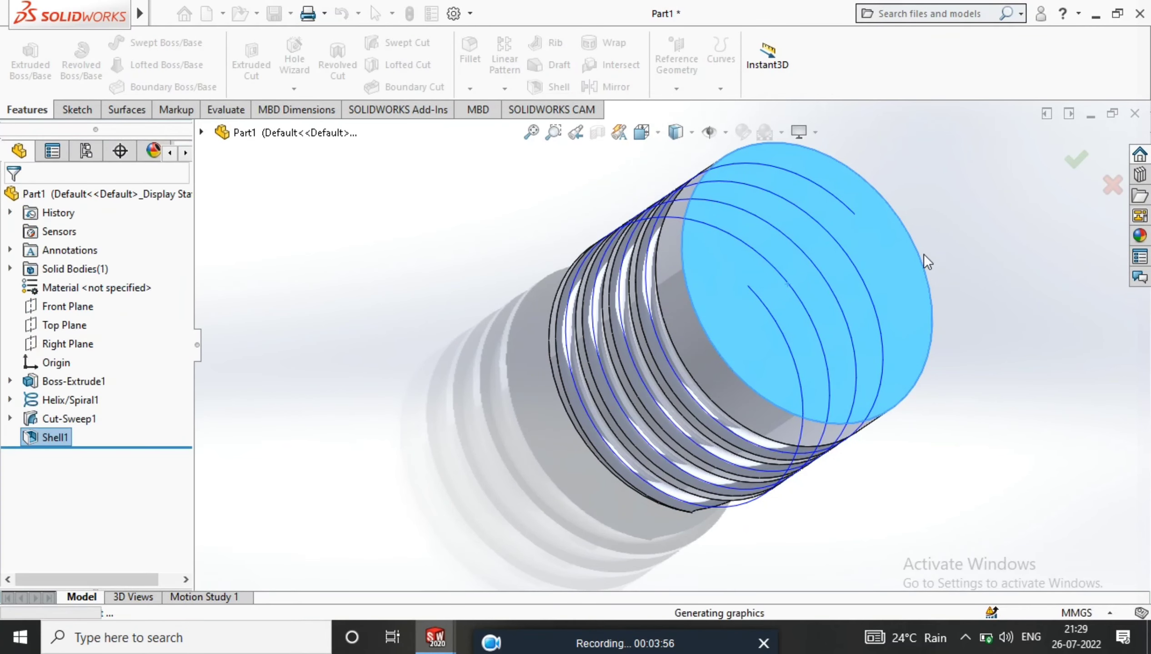
mouse_move(904, 313)
middle_mouse_down()
mouse_move(879, 354)
mouse_move(822, 297)
middle_mouse_up()
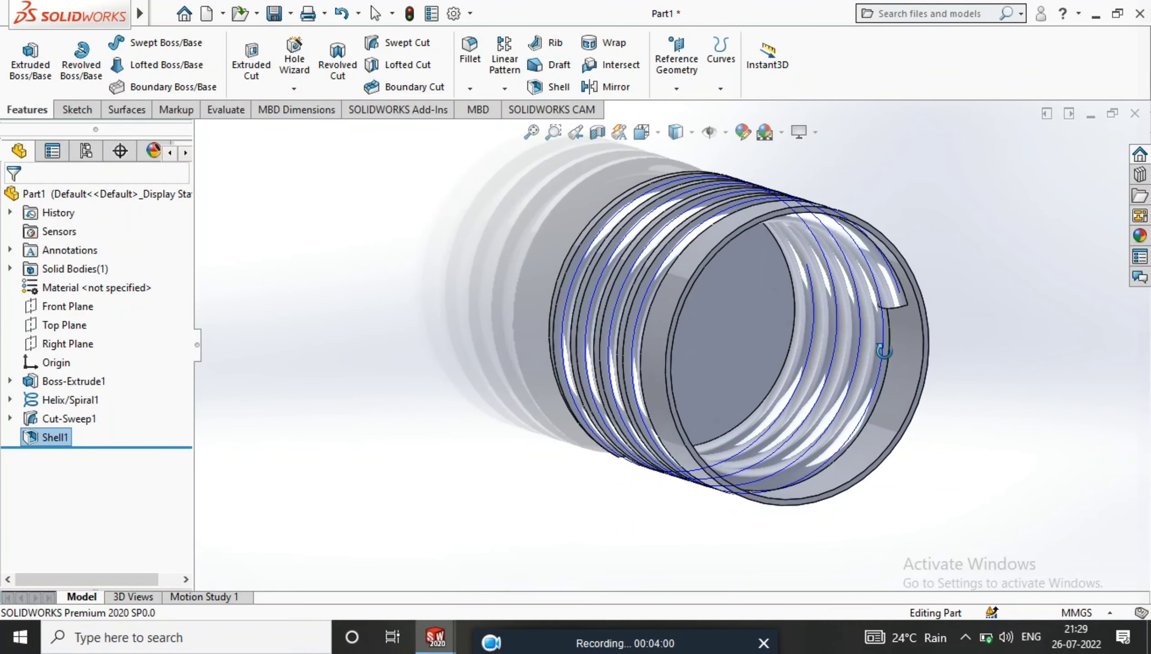
Try a grey background scene, then return to plain white and view the part end-on.
left_click(781, 132)
left_click(859, 196)
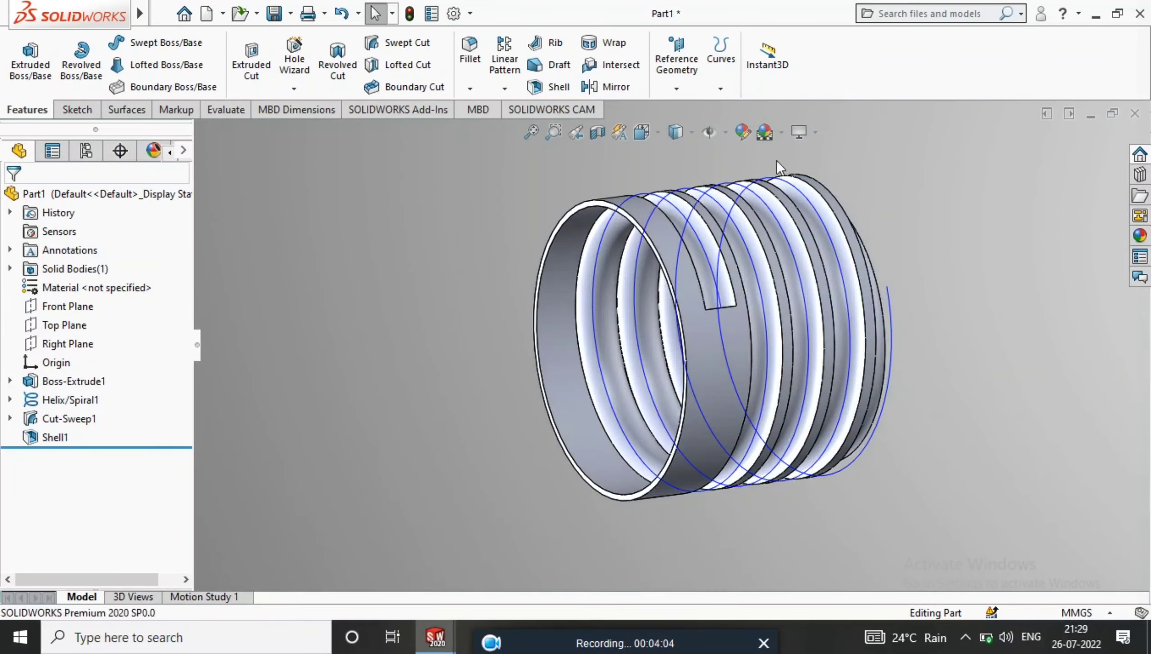
left_click(782, 131)
left_click(807, 176)
mouse_move(789, 178)
middle_mouse_down()
mouse_move(927, 347)
mouse_move(961, 156)
mouse_move(1043, 242)
mouse_move(1000, 298)
middle_mouse_up()
scroll(972, 304, "down", 5)
scroll(973, 304, "up", 4)
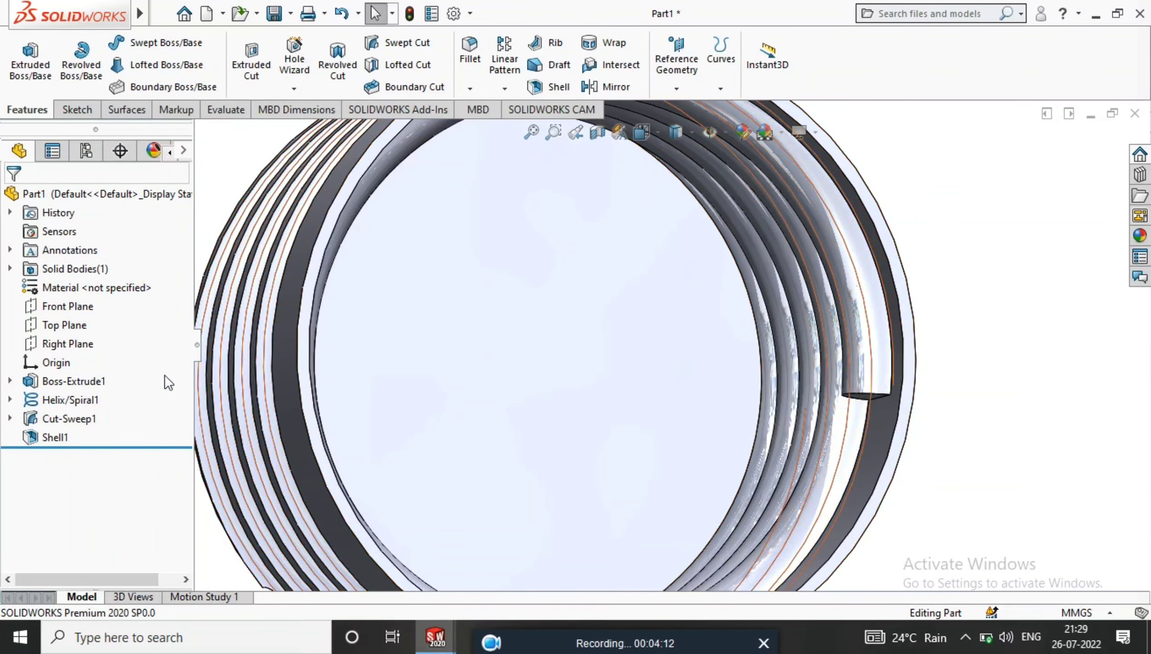
Hide the Helix/Spiral1 curve and select the part's end face.
right_click(92, 401)
left_click(112, 295)
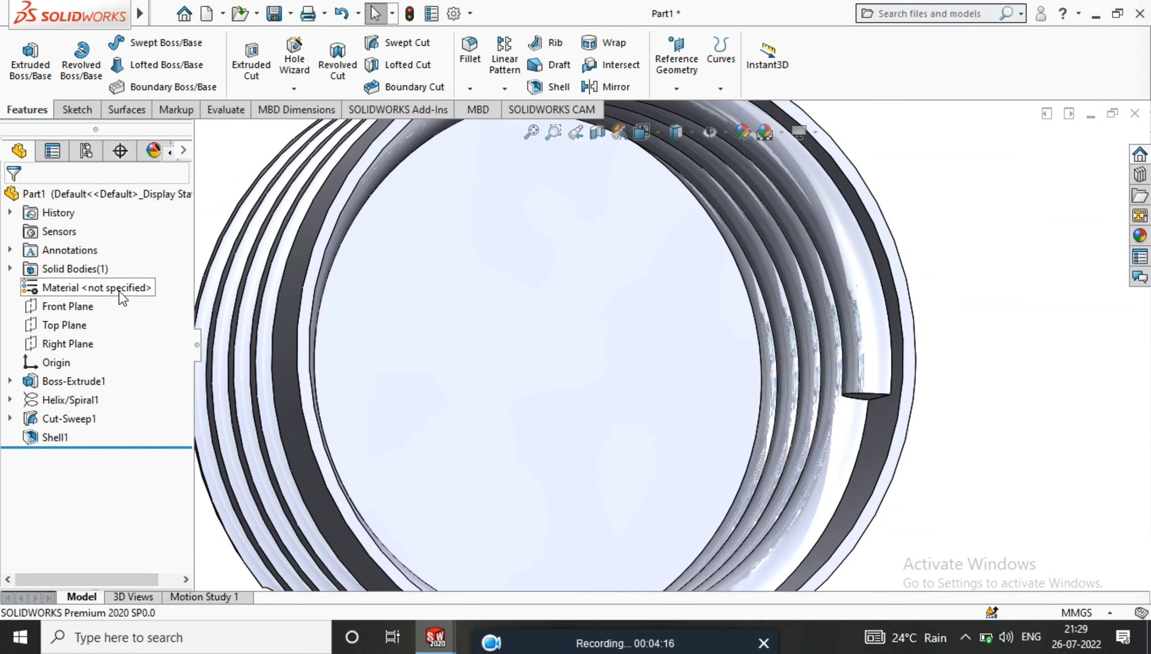
scroll(475, 305, "up", 5)
mouse_move(475, 305)
middle_mouse_down()
mouse_move(727, 381)
mouse_move(786, 506)
middle_mouse_up()
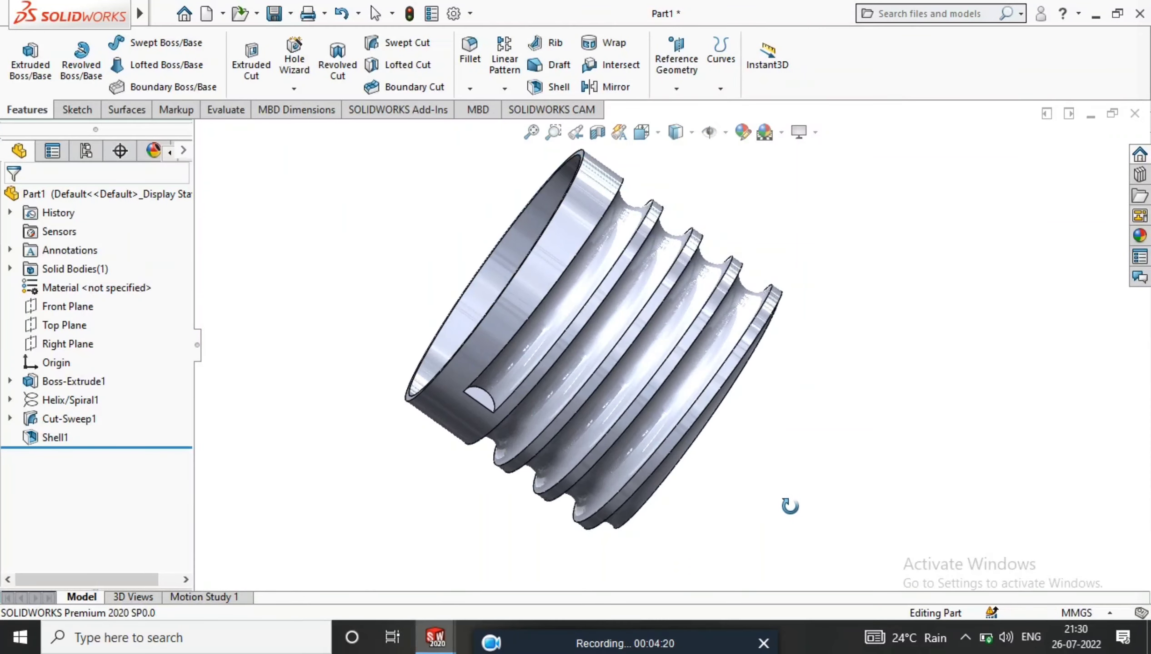
middle_click_drag(542, 305, 568, 274)
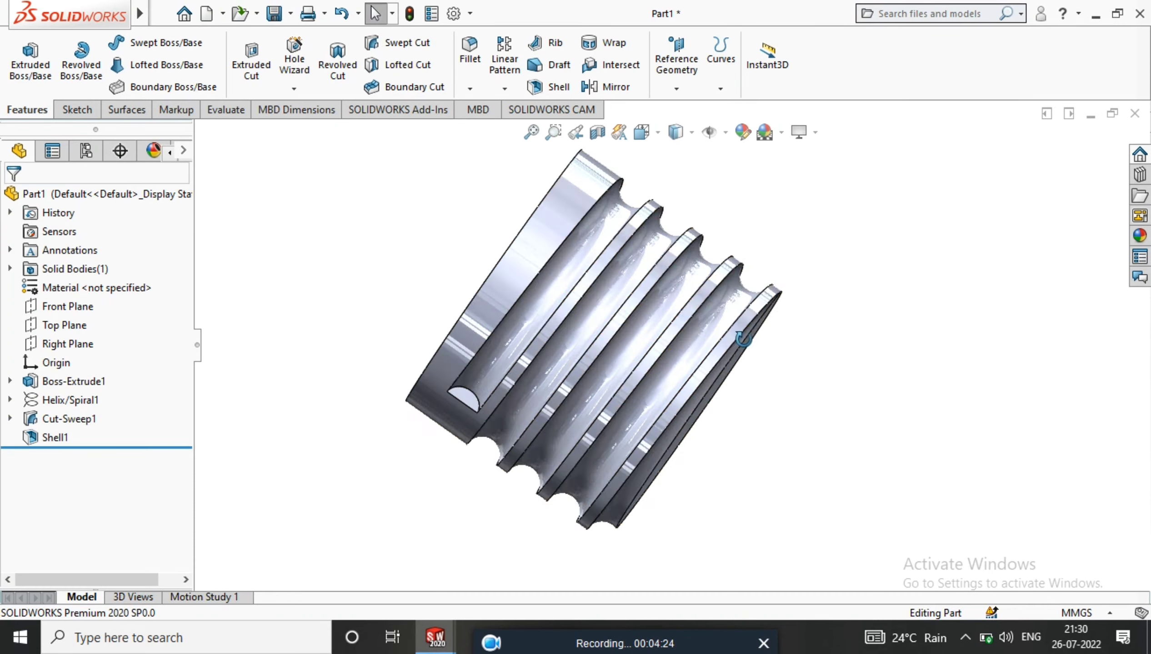
left_click(569, 274)
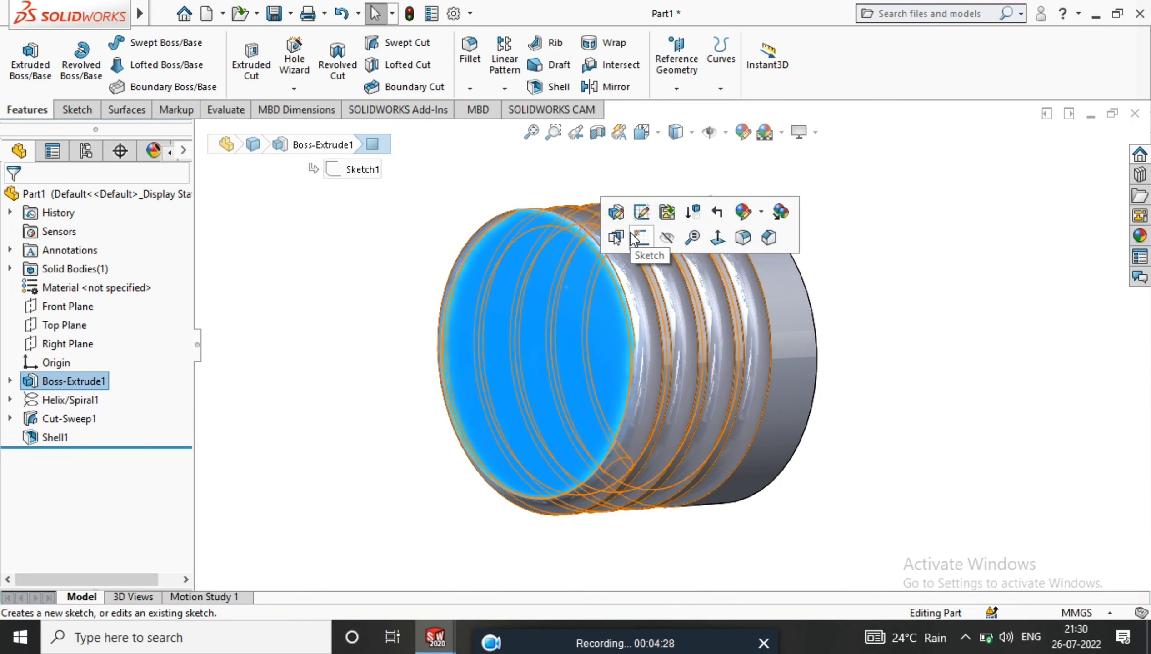
Sketch a circle centred on the origin on the sleeve's end face.
left_click(642, 237)
left_click(145, 42)
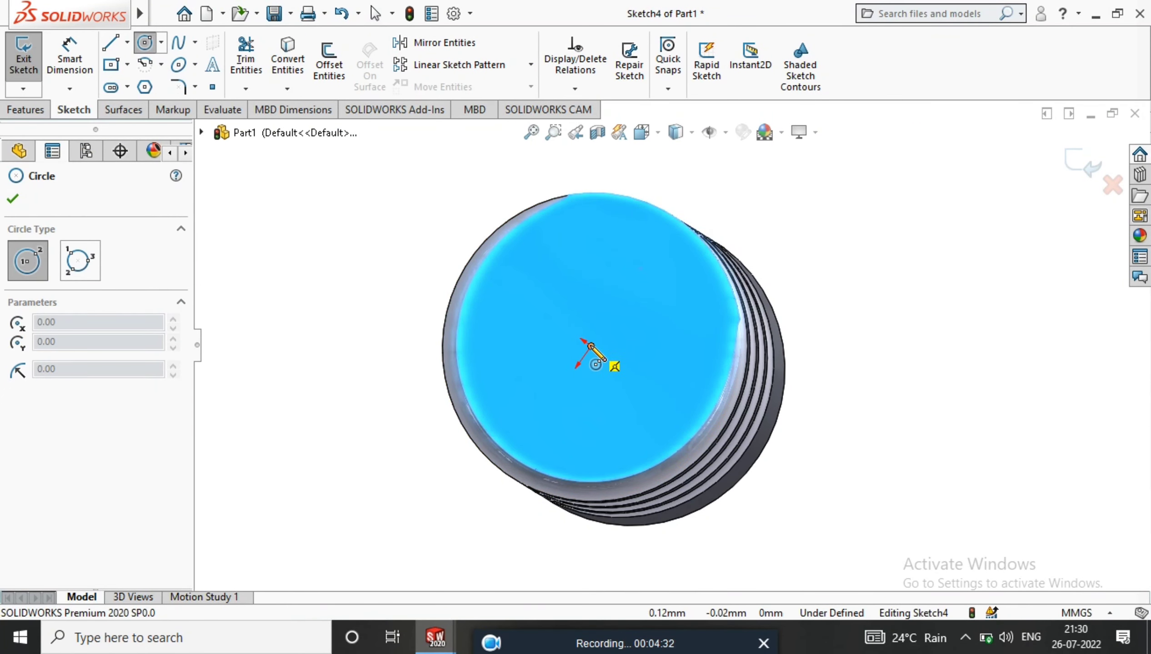
left_click(591, 347)
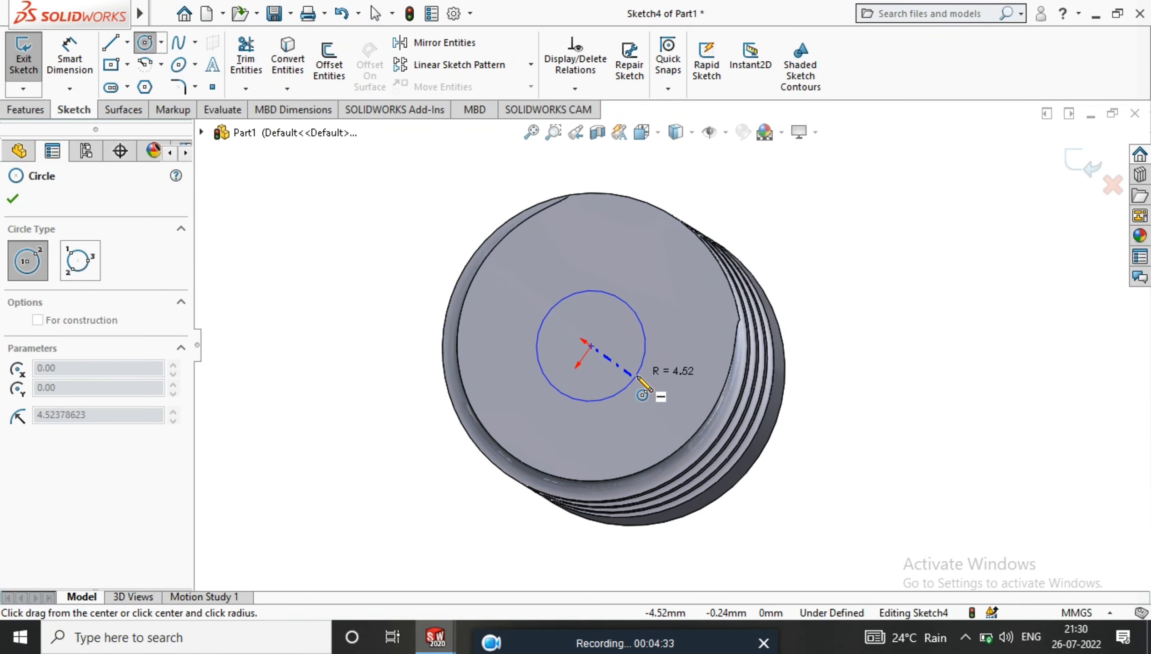
left_click(694, 404)
left_click(12, 198)
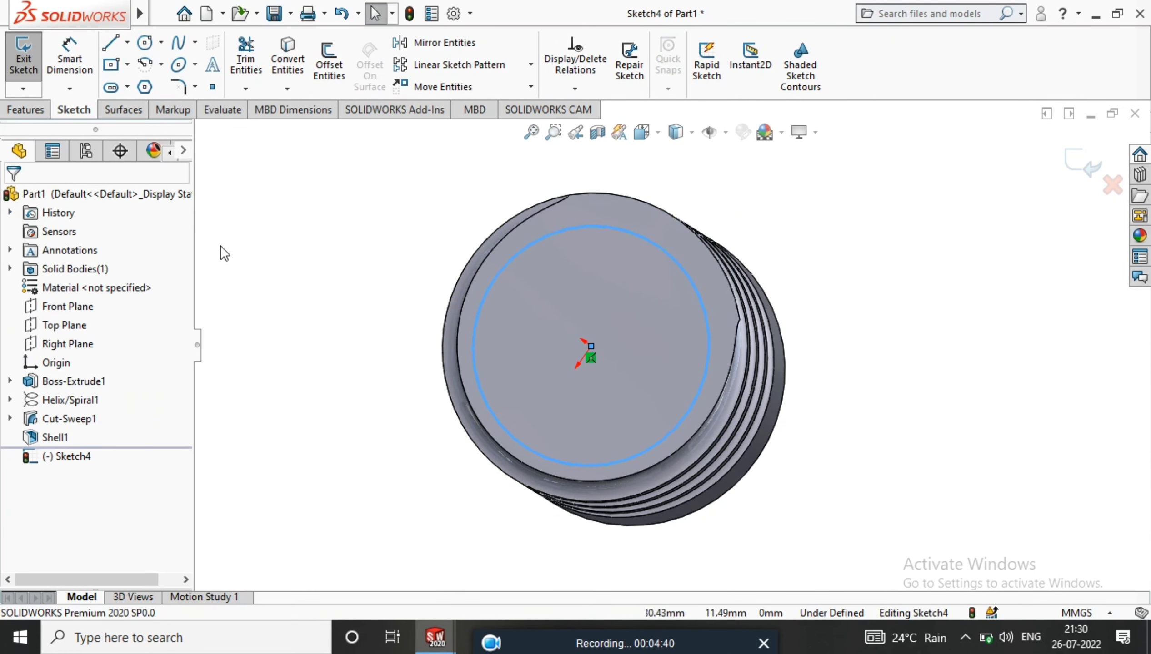
left_click(157, 13)
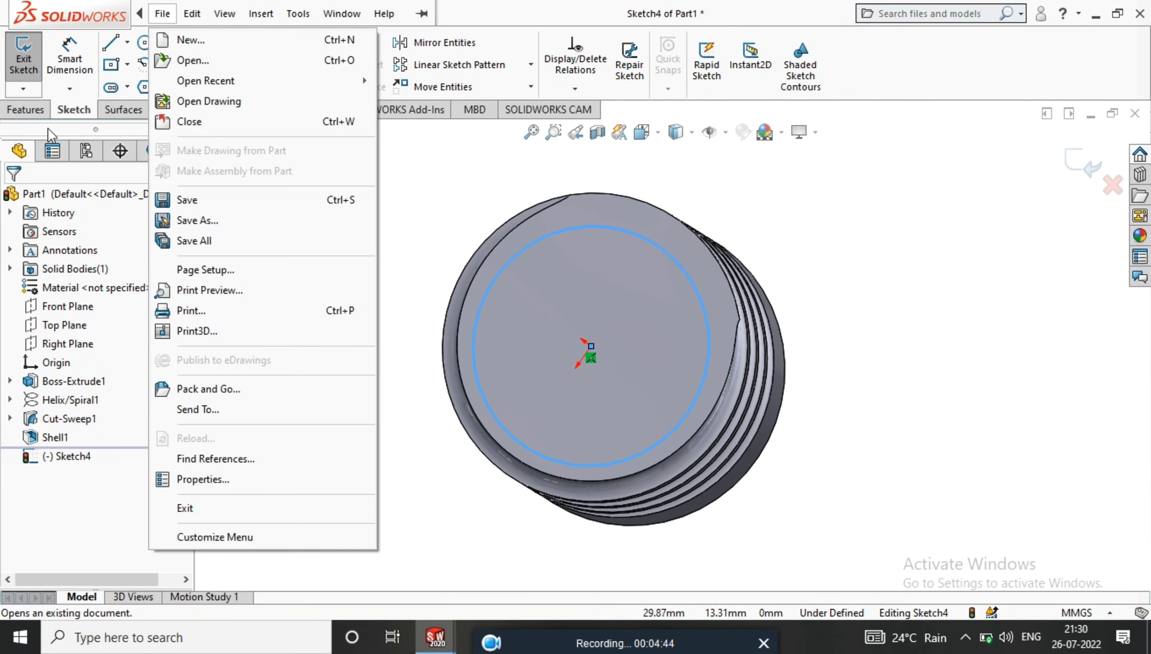
left_click(26, 110)
left_click(25, 57)
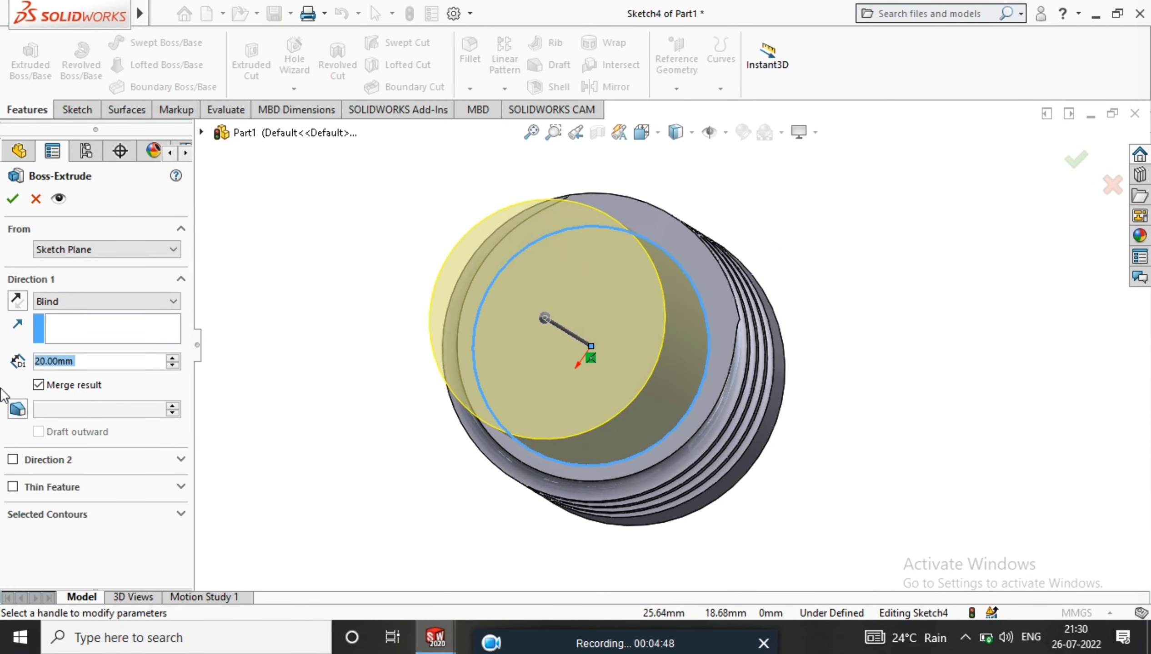
Extrude the end-face circle Up To Next in the reversed direction as Boss-Extrude2.
left_click(14, 306)
left_click(105, 301)
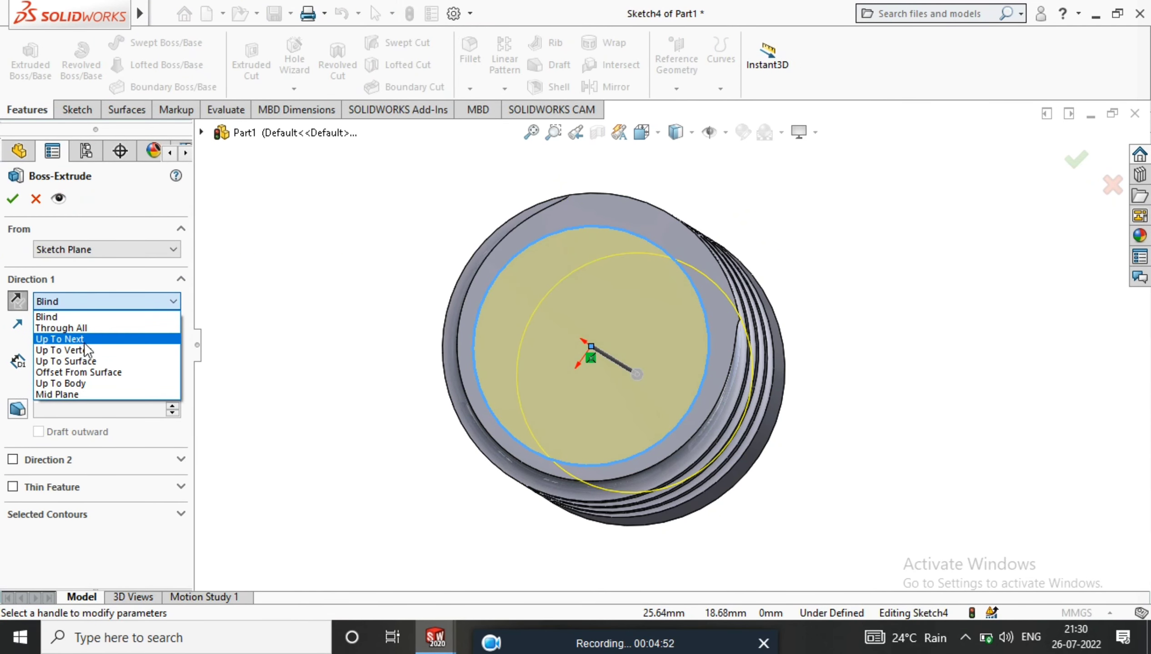
left_click(55, 336)
middle_click_drag(525, 319, 565, 310)
key("Return")
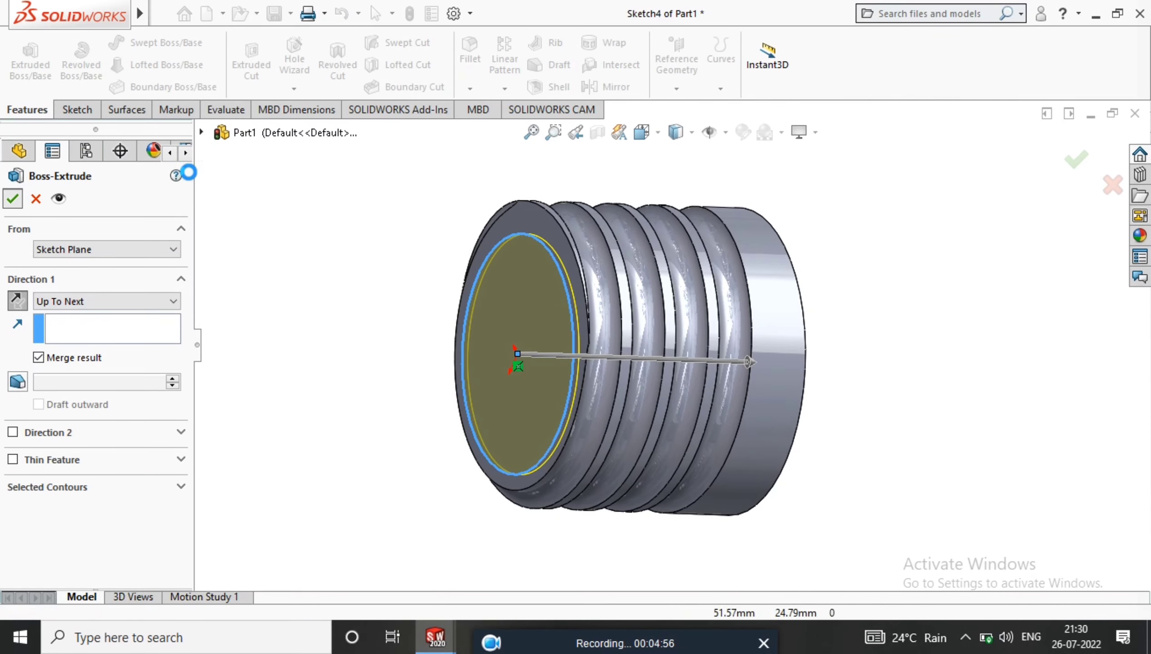
middle_click_drag(662, 328, 947, 278)
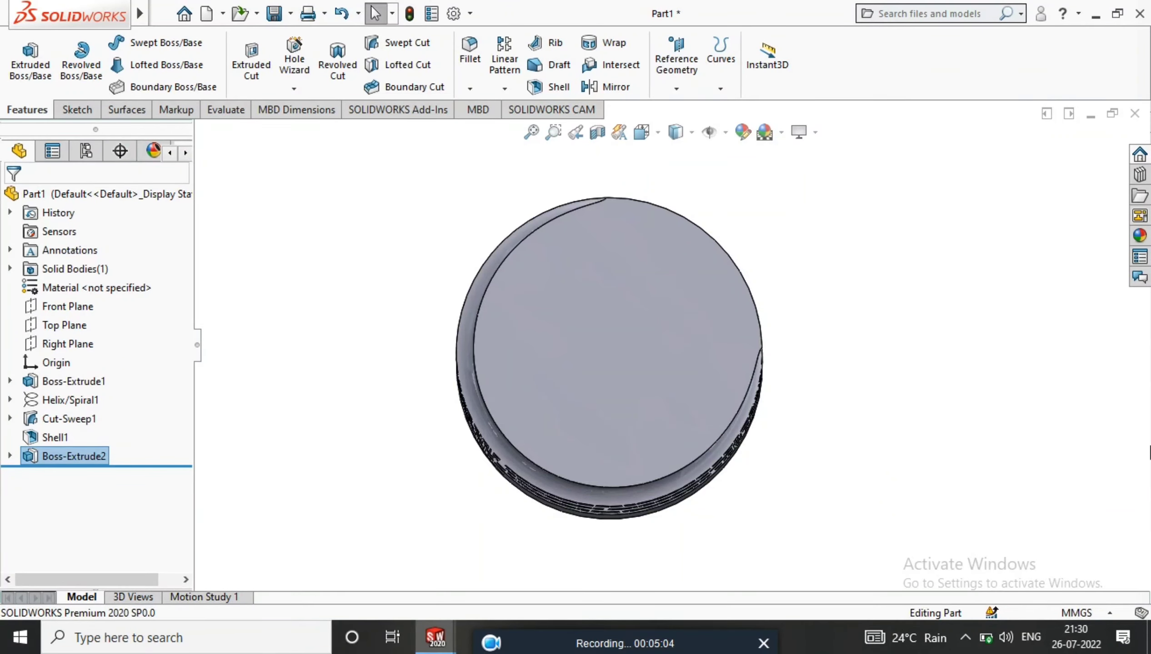
middle_click_drag(887, 294, 858, 291)
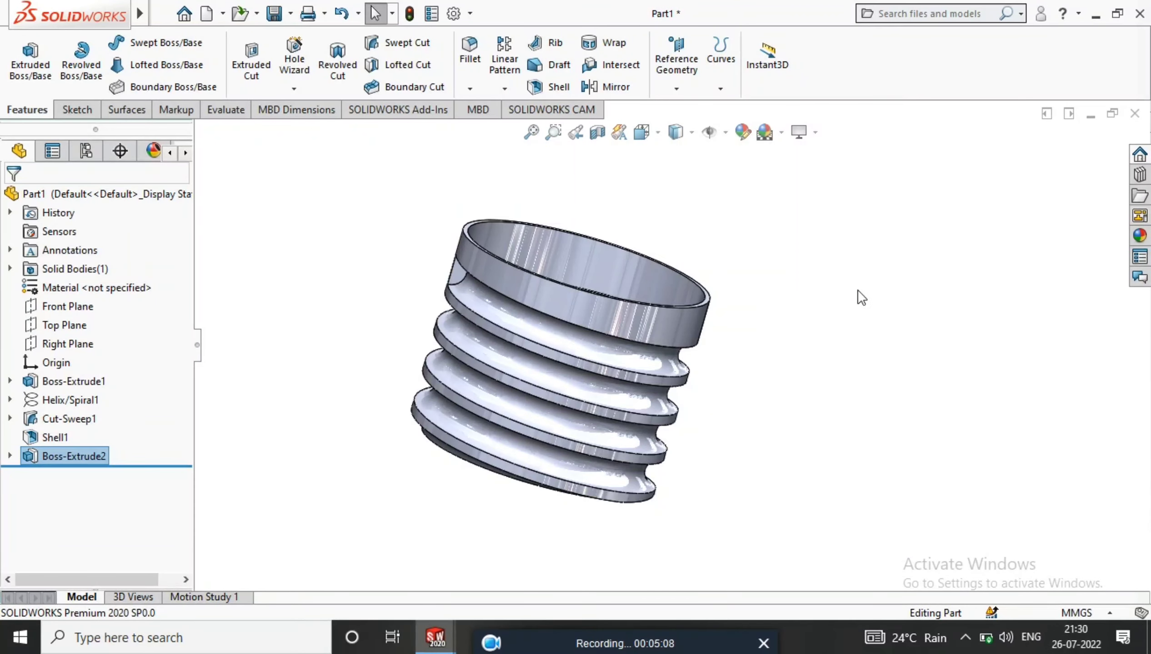
Add a 0.3 mm fillet on a thread face and the top cylindrical face.
left_click(466, 54)
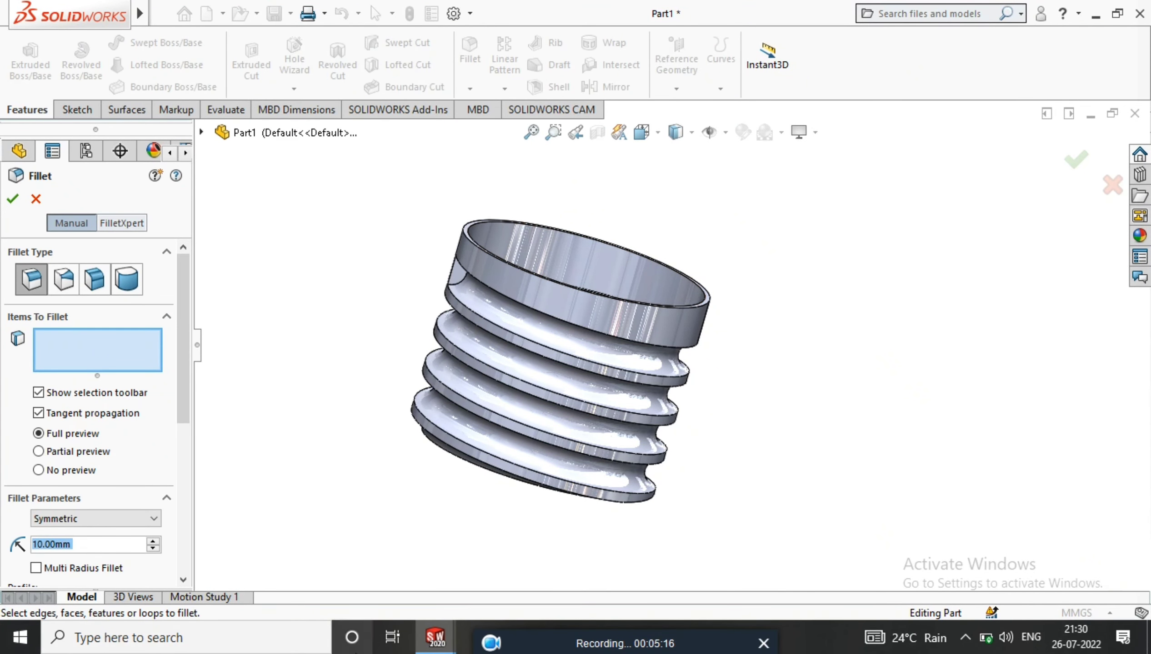
type(".3")
key("Return")
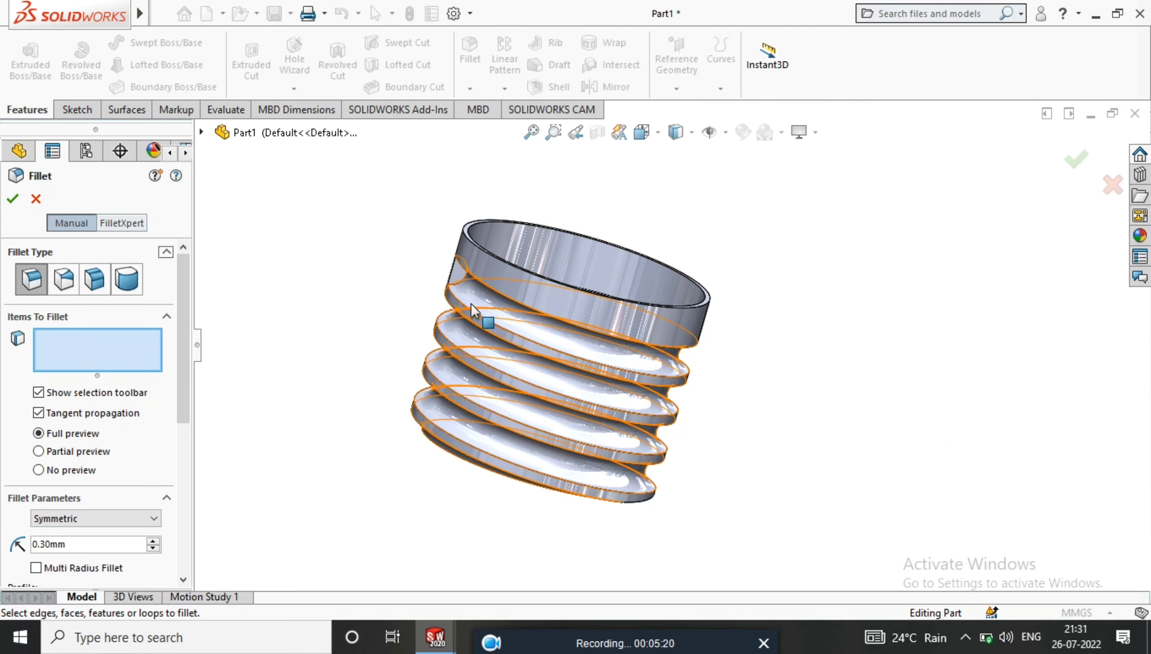
left_click(539, 280)
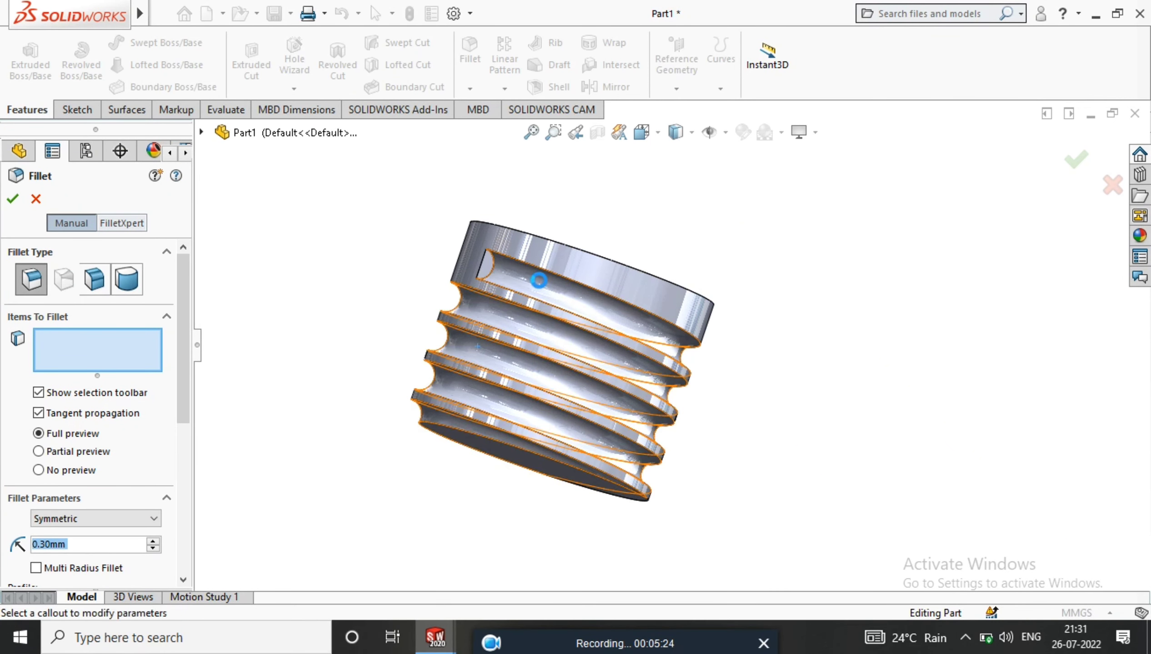
left_click(622, 264)
left_click(14, 202)
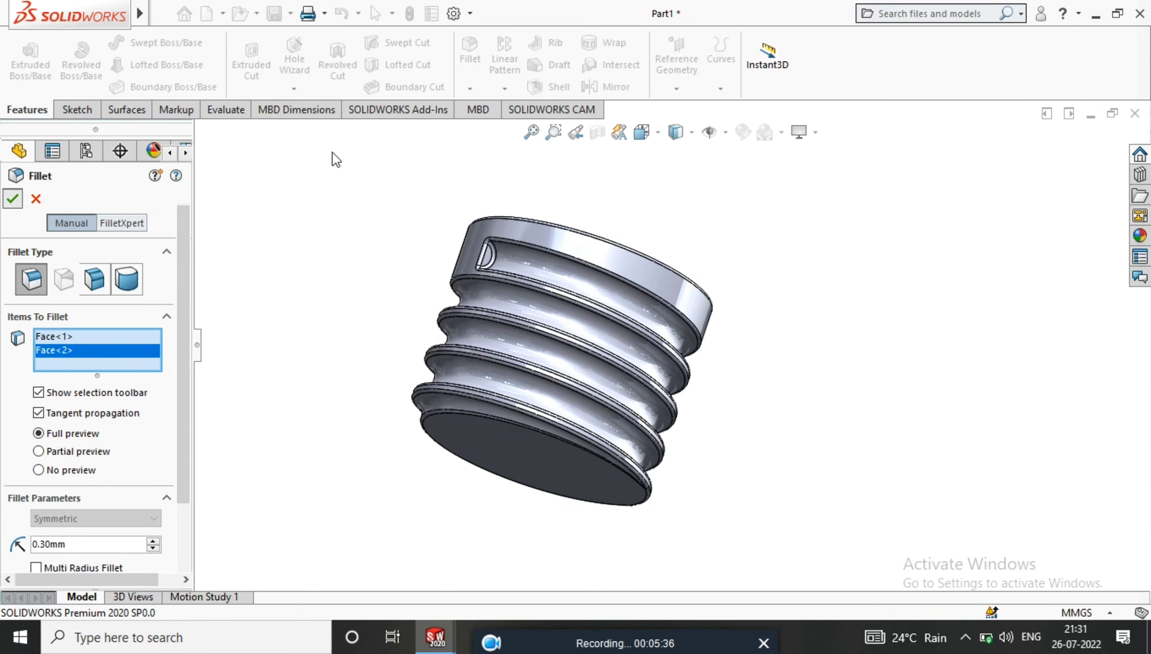
Attempt a second fillet on the top rim and inner thread faces, then cancel it after errors.
left_click(473, 52)
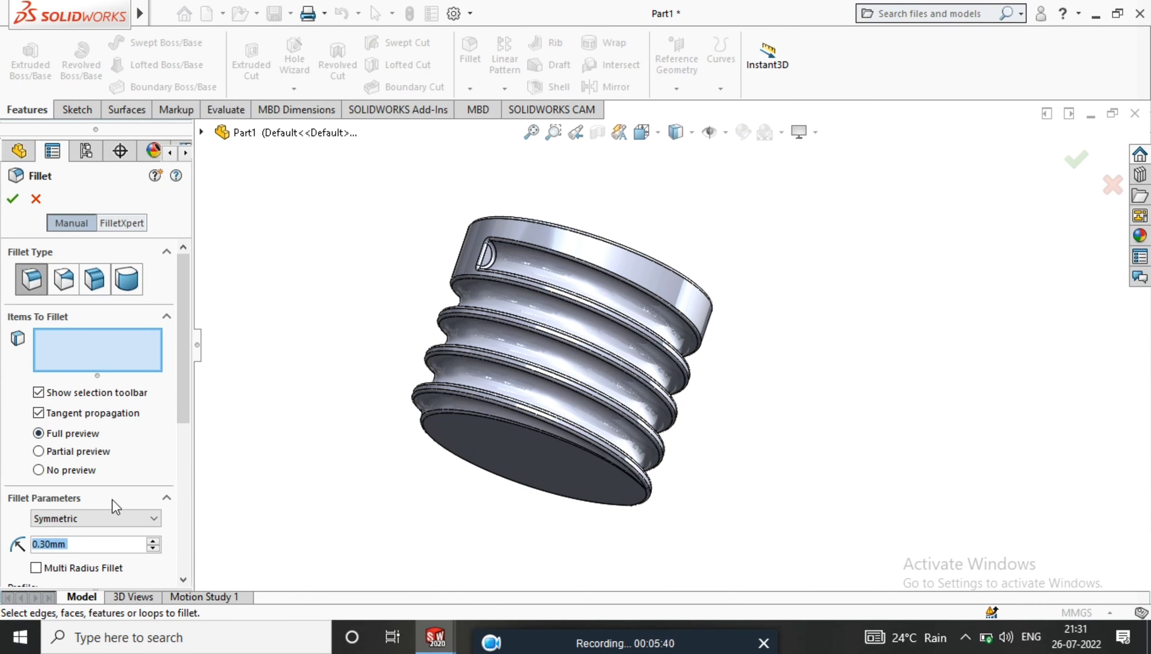
left_click(556, 242)
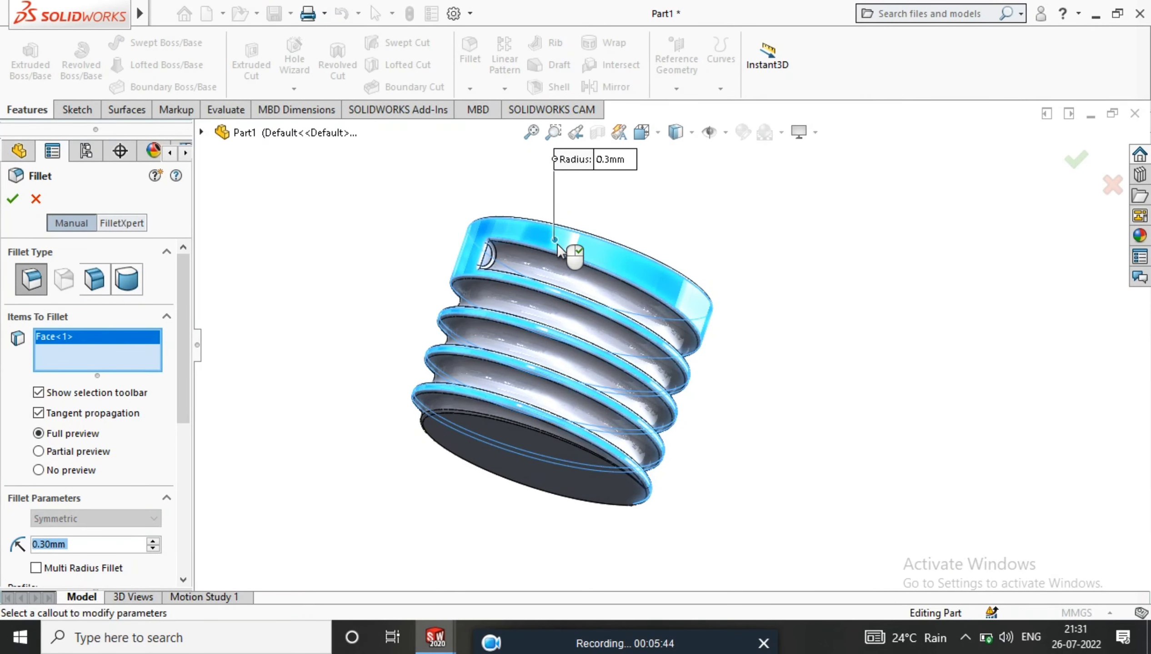
left_click(556, 274)
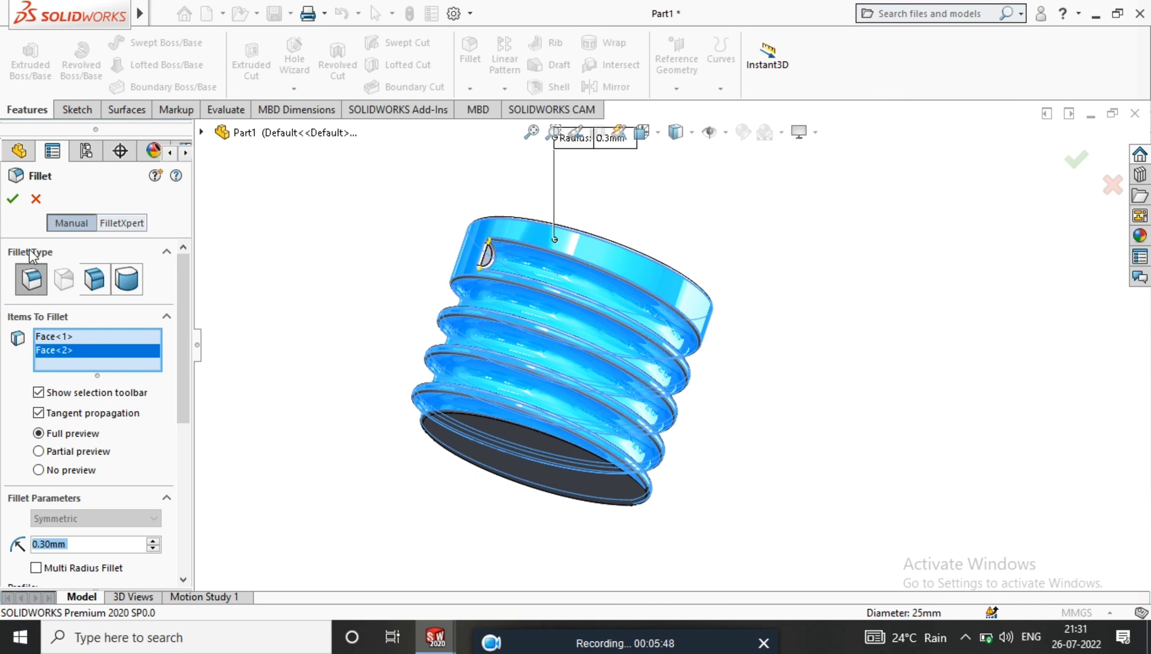
left_click(15, 200)
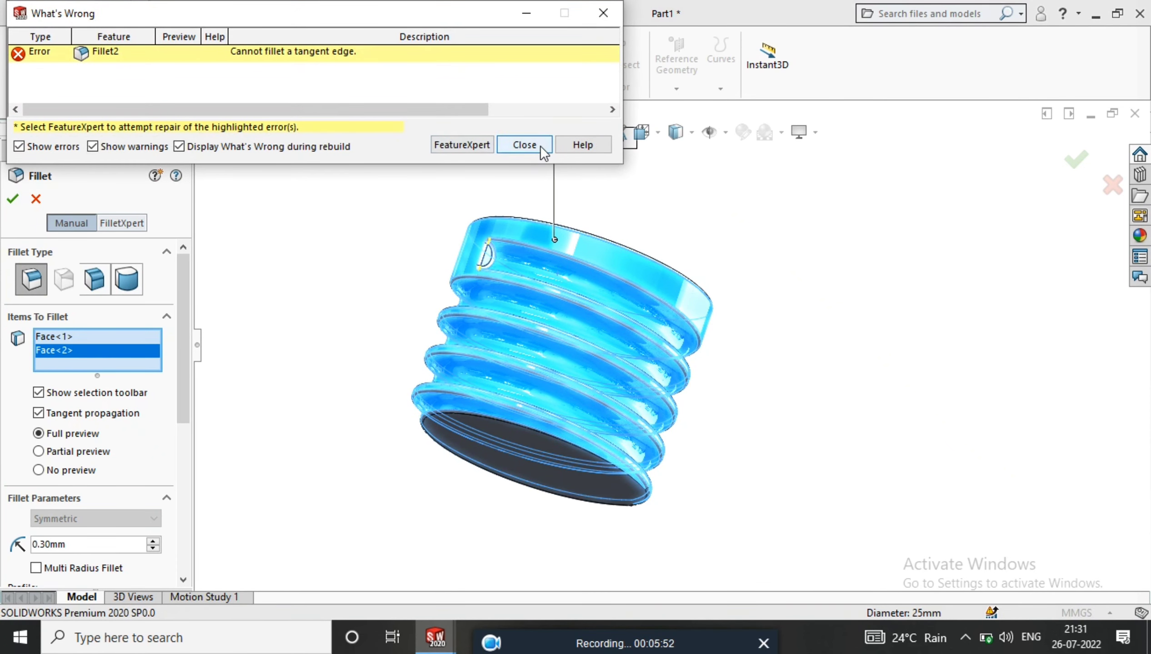
left_click(541, 145)
left_click(12, 199)
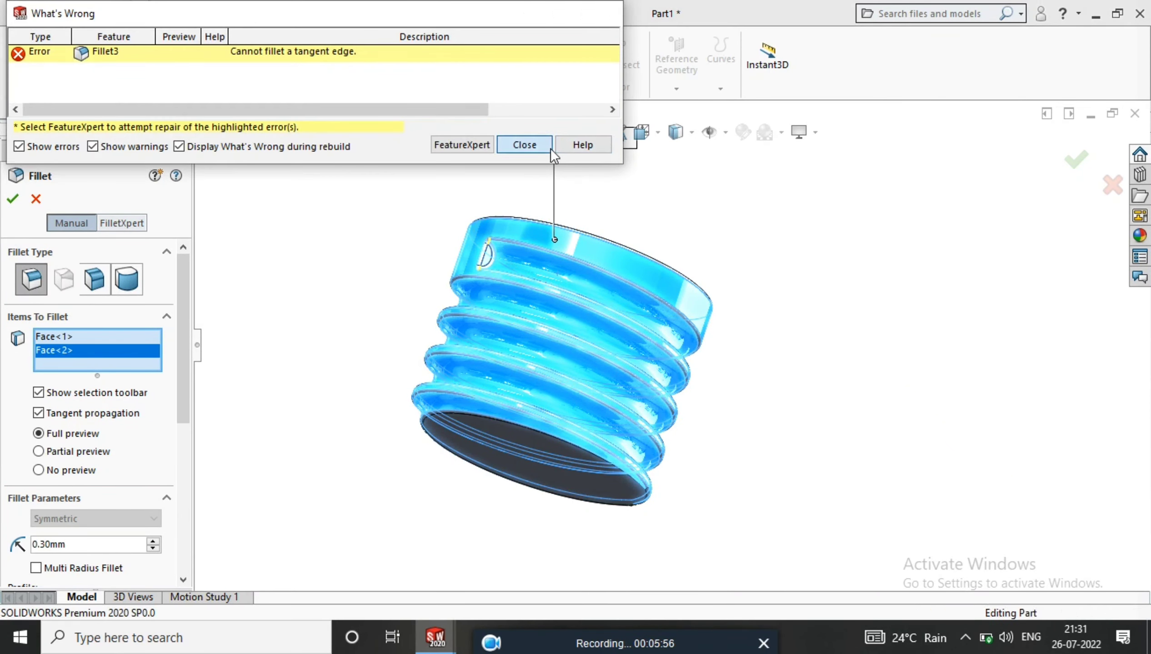
left_click(550, 147)
left_click(13, 199)
mouse_move(593, 365)
middle_mouse_down()
mouse_move(630, 372)
mouse_move(560, 393)
middle_mouse_up()
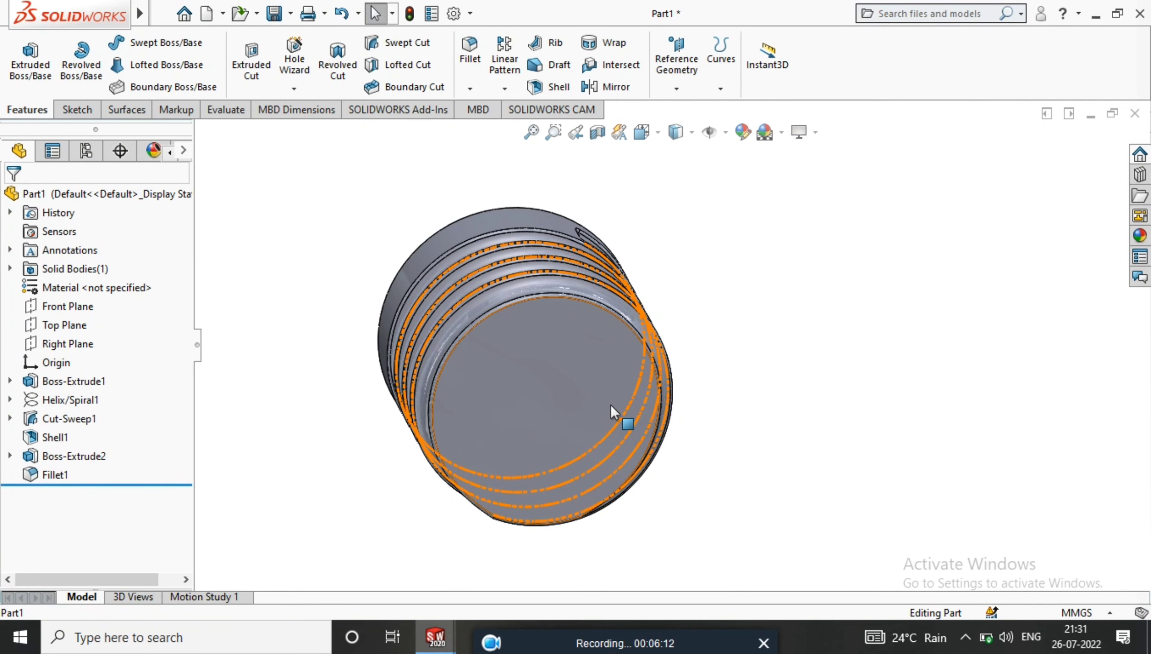
Start a sketch on the cap's flat end face, viewed normal to it.
middle_click_drag(608, 361, 502, 365)
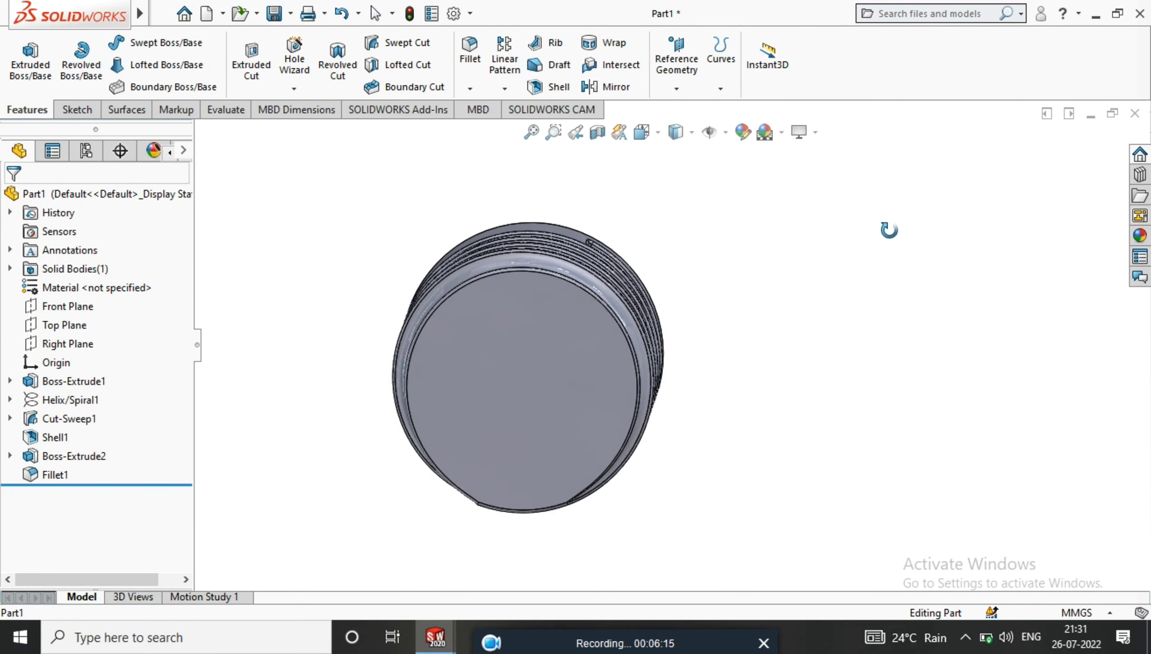
left_click(507, 362)
left_click(657, 311)
right_click(678, 256)
left_click(724, 229)
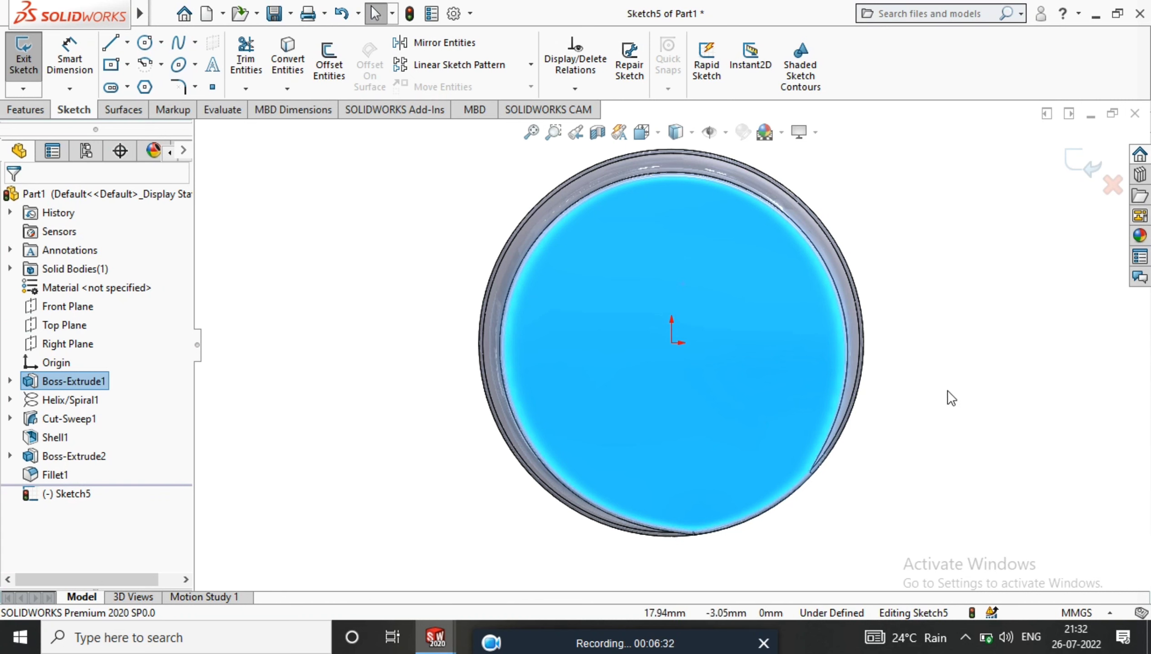
Draw a circle at the origin dimensioned to 25 mm diameter, fully defining the sketch.
left_click(145, 43)
left_click(671, 343)
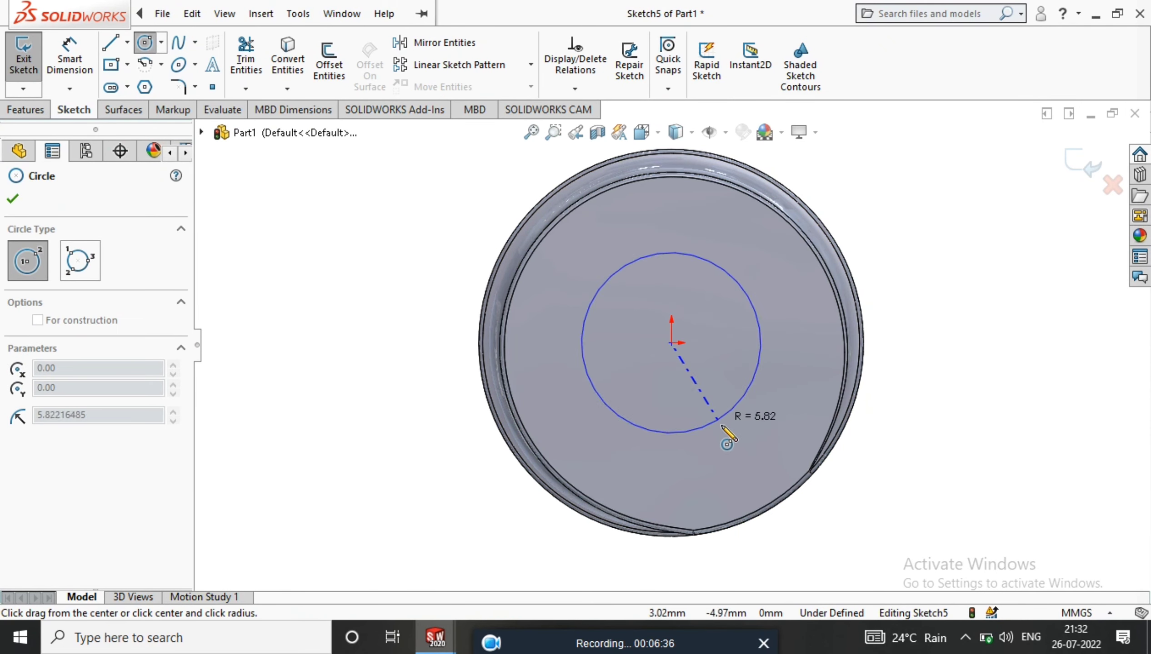
left_click(729, 436)
key("Escape")
left_click(742, 265)
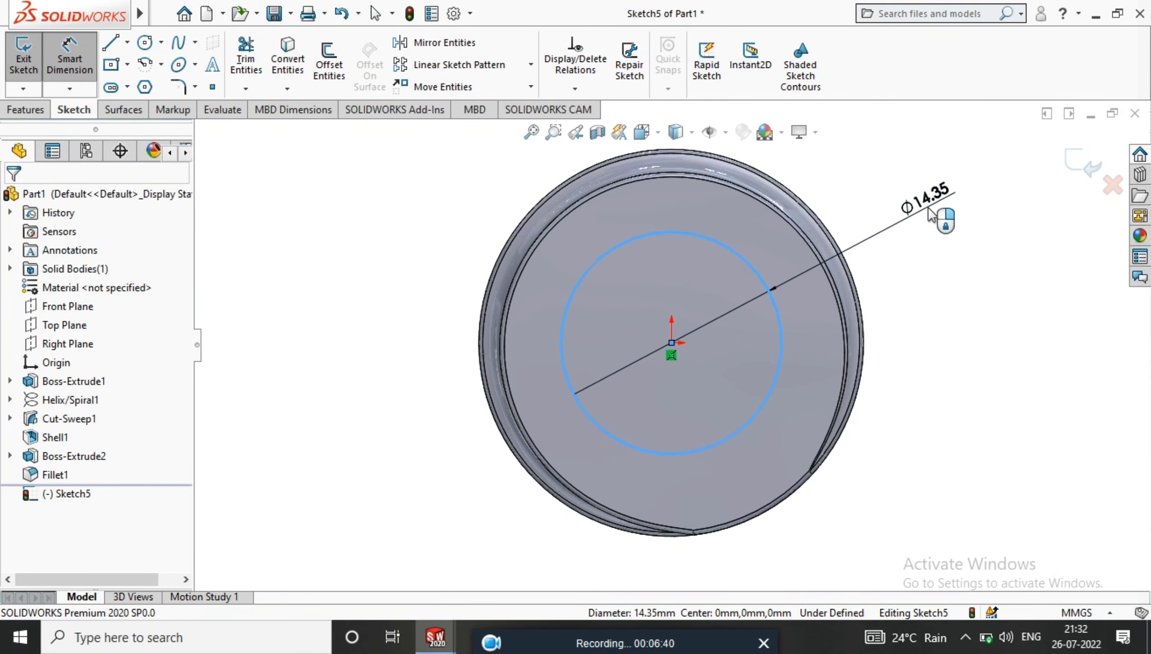
left_click(945, 217)
type("25")
key("Return")
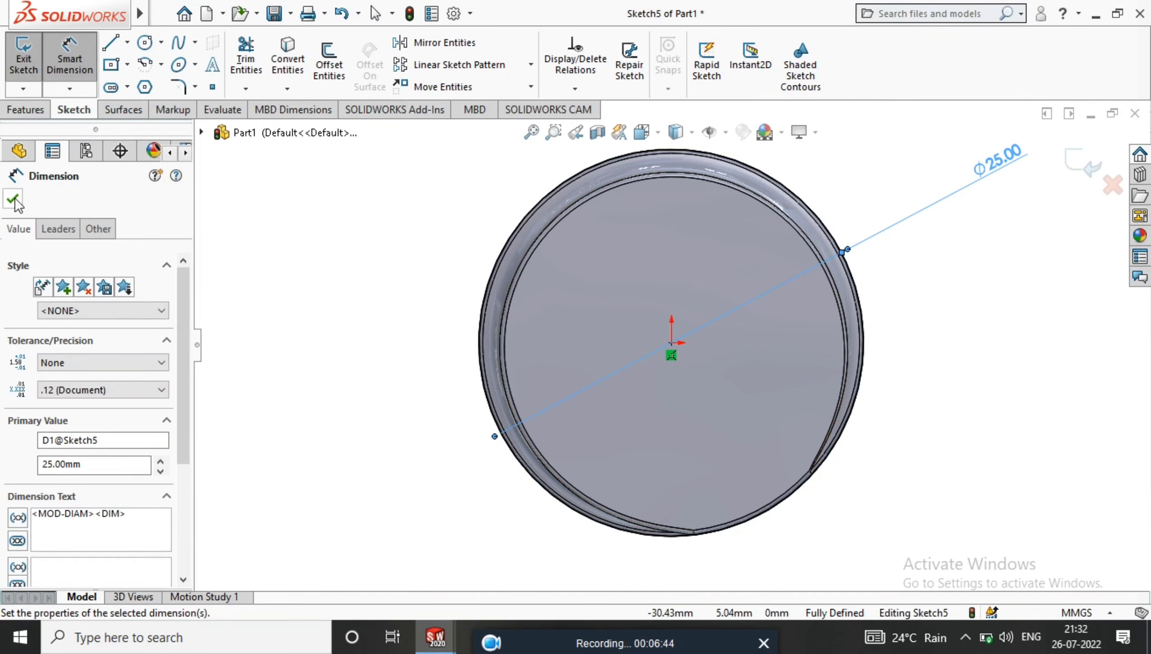
left_click(12, 199)
left_click(25, 110)
left_click(30, 59)
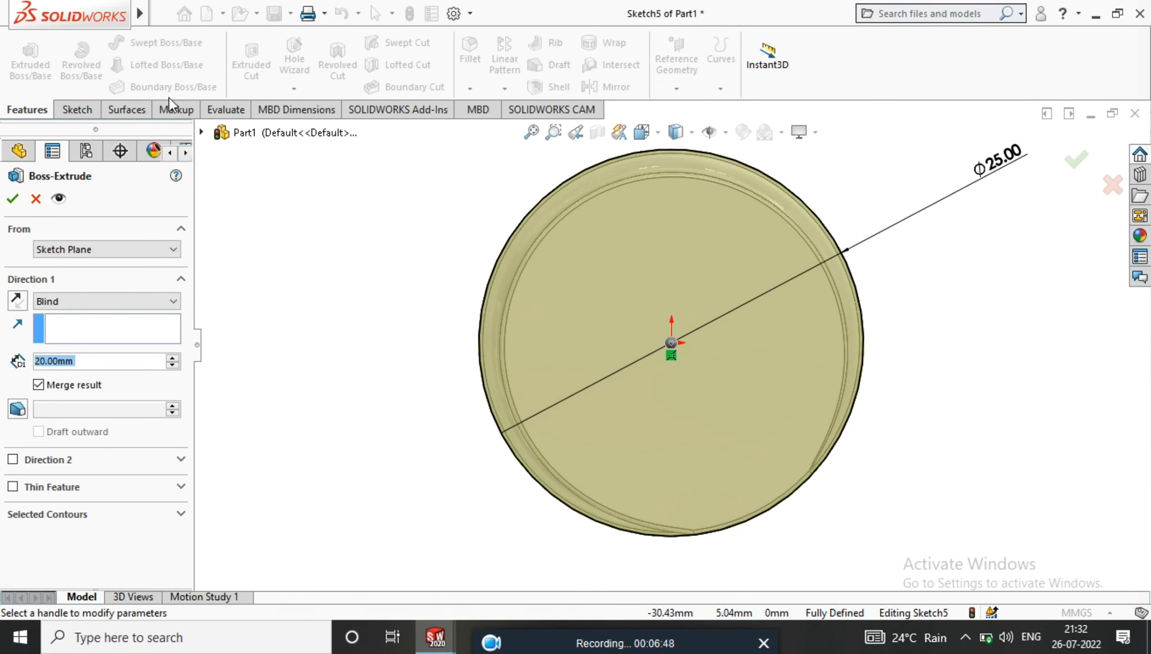
Extrude a 2 mm disc with a 45° draft, then start a sketch on its end face.
type("2")
key("Return")
middle_click_drag(374, 274, 446, 292)
left_click(17, 409)
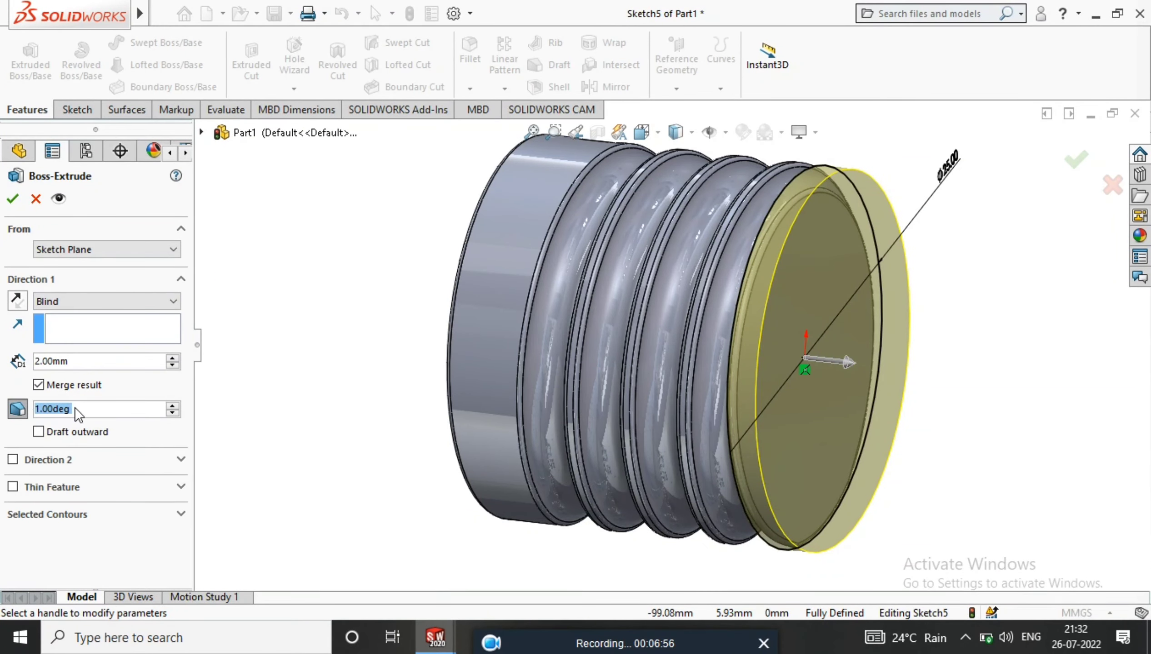
type("45")
key("Return")
left_click(13, 199)
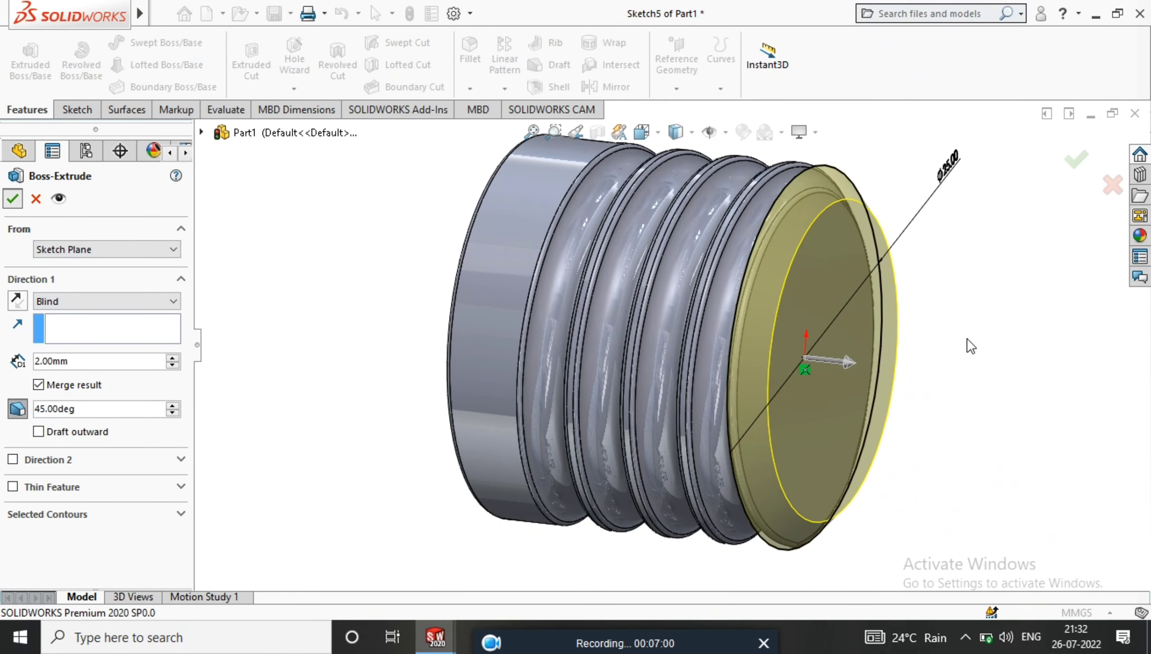
left_click(831, 324)
left_click(906, 280)
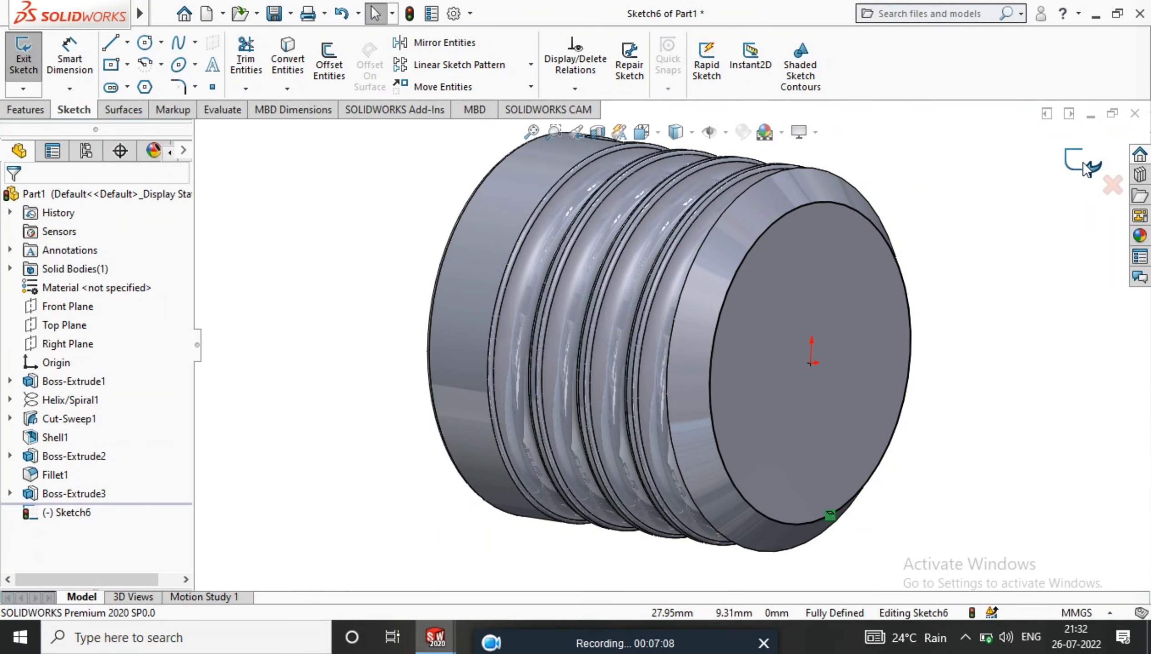
Extrude the new sketch 4 mm with a 45° draft to form the conical bottom.
left_click(18, 110)
left_click(72, 59)
type("4")
key("Return")
left_click(16, 409)
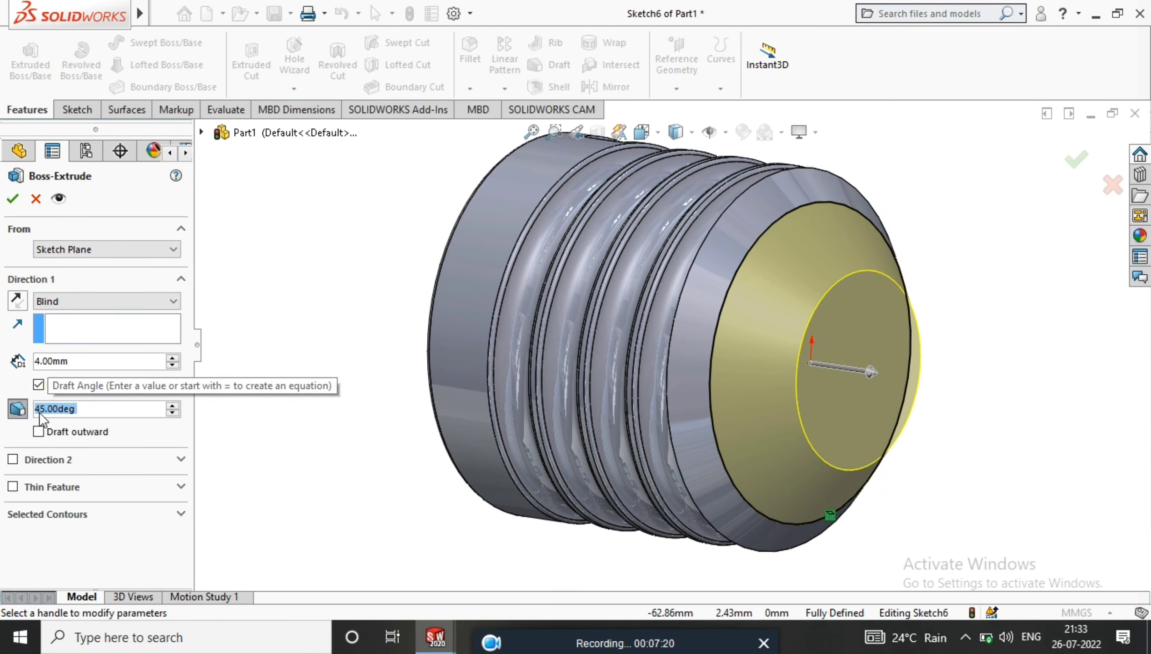
left_click(13, 198)
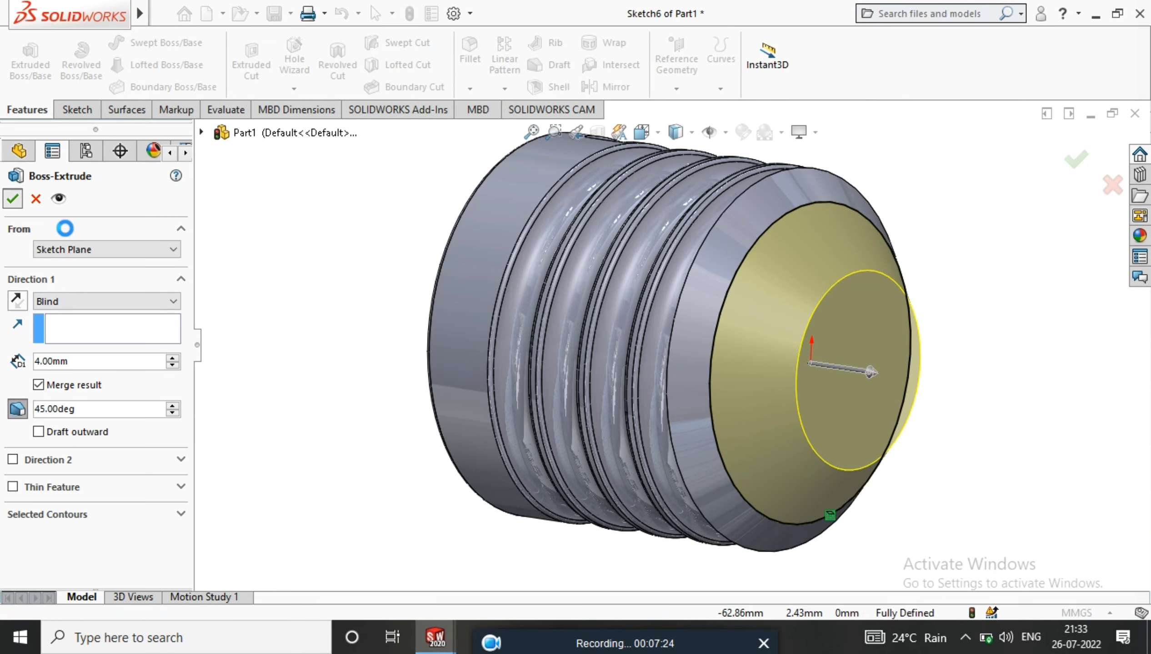
middle_click_drag(304, 263, 291, 249)
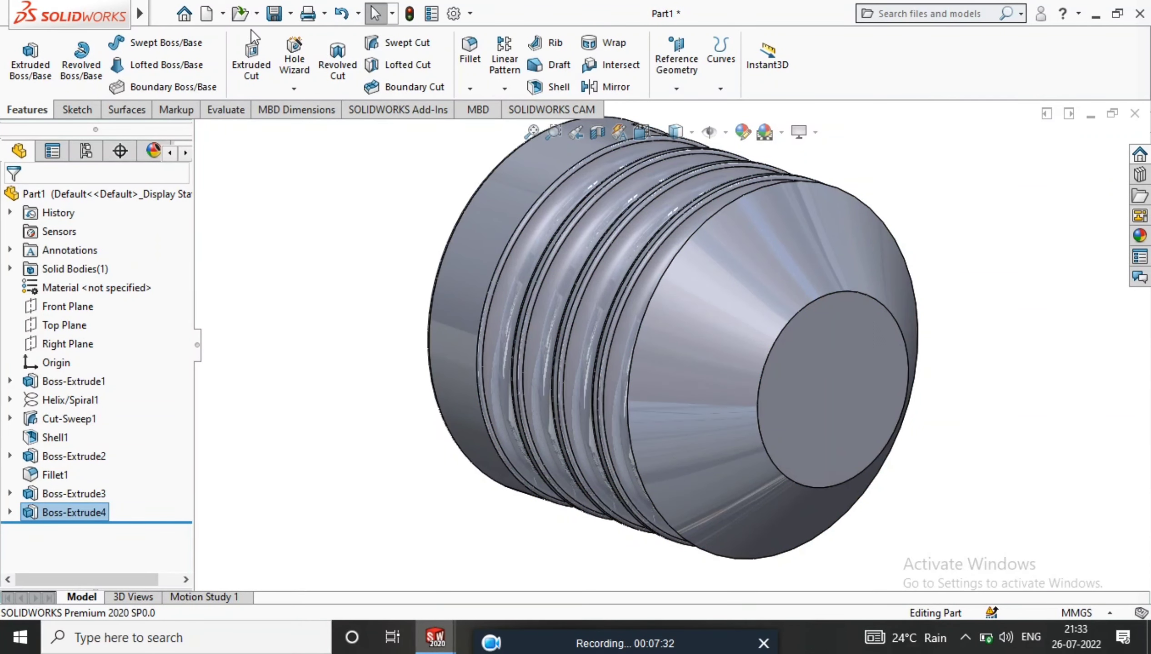
left_click(262, 15)
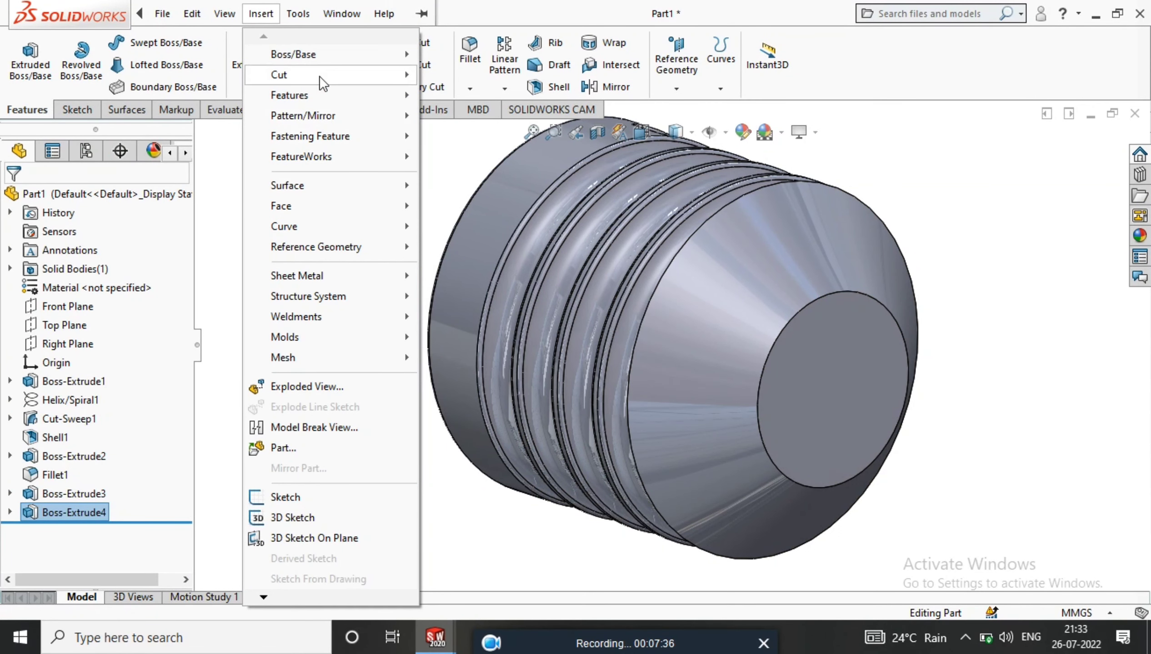
Add a 1.5 mm dome on the flat tip face of the cone.
mouse_move(289, 95)
left_click(493, 268)
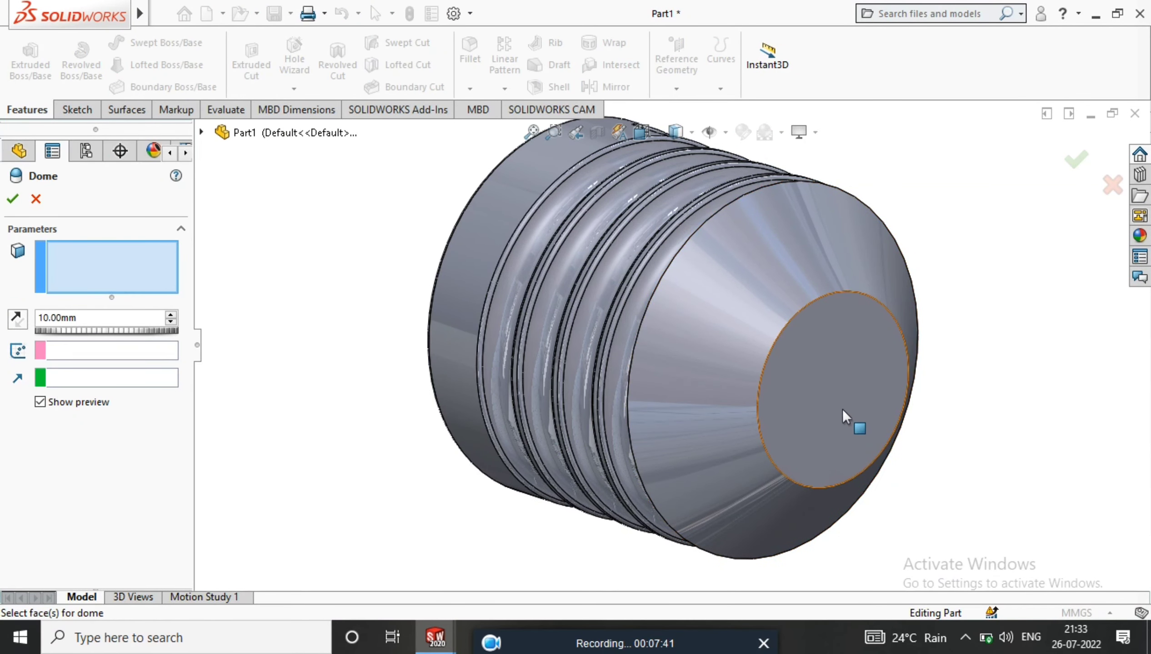
left_click(849, 427)
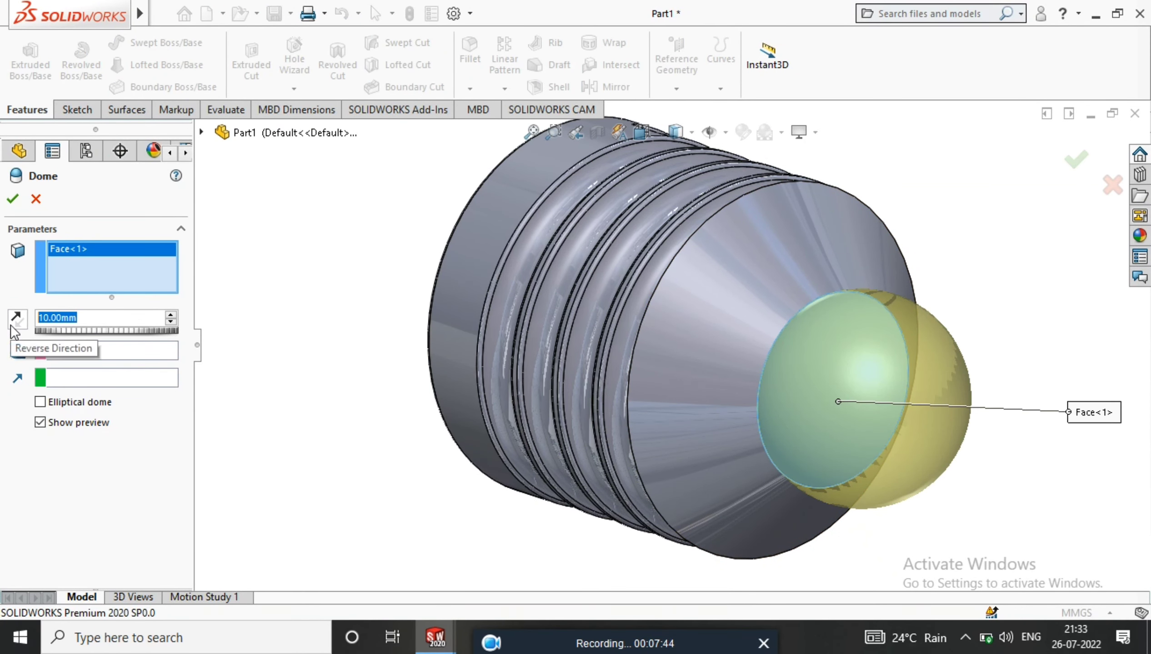
left_click(108, 312)
type("1.5")
key("Return")
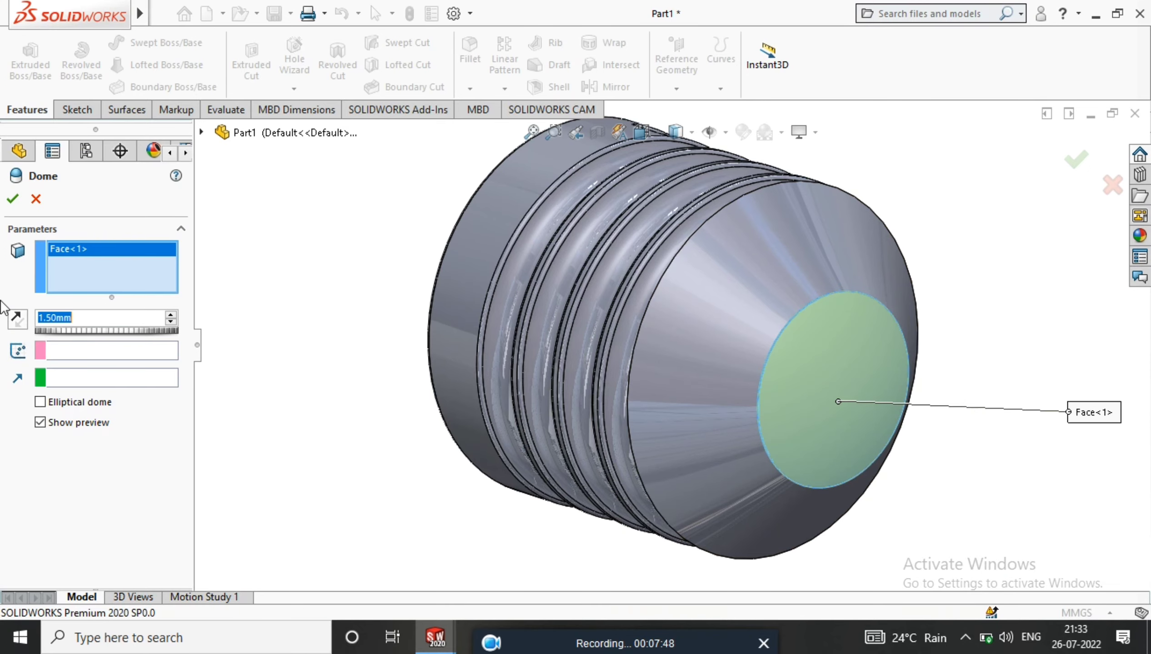
key("Return")
key("ctrl+7")
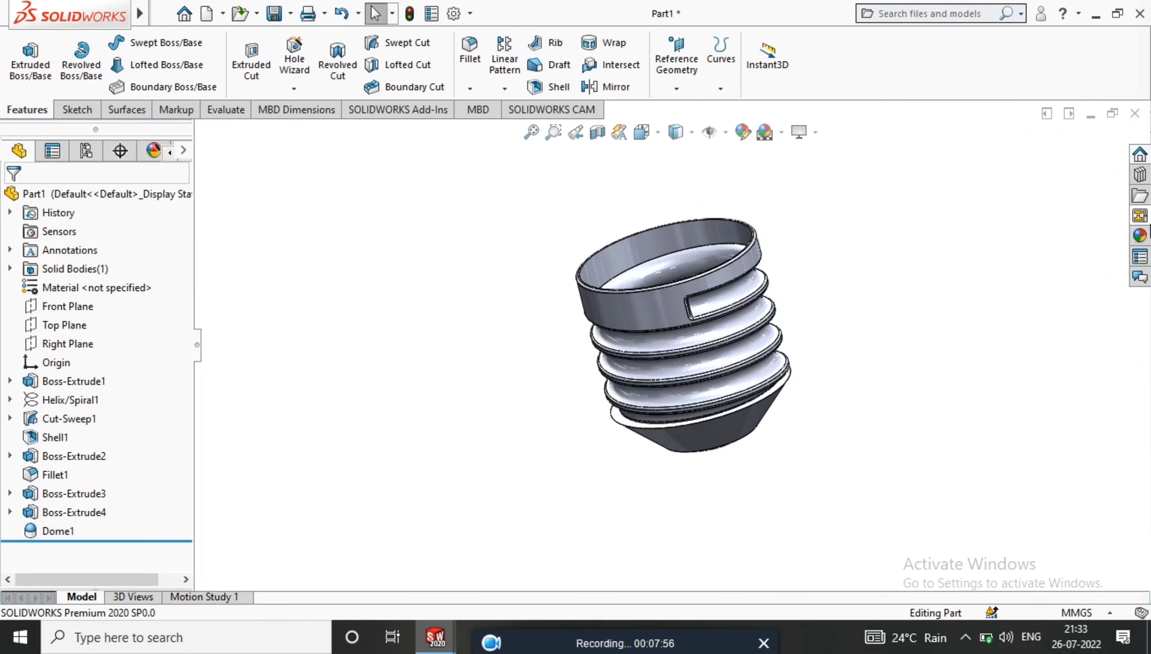
left_click(1139, 235)
Apply the cast aluminum appearance from Metal > Aluminum to the whole part.
left_click(873, 164)
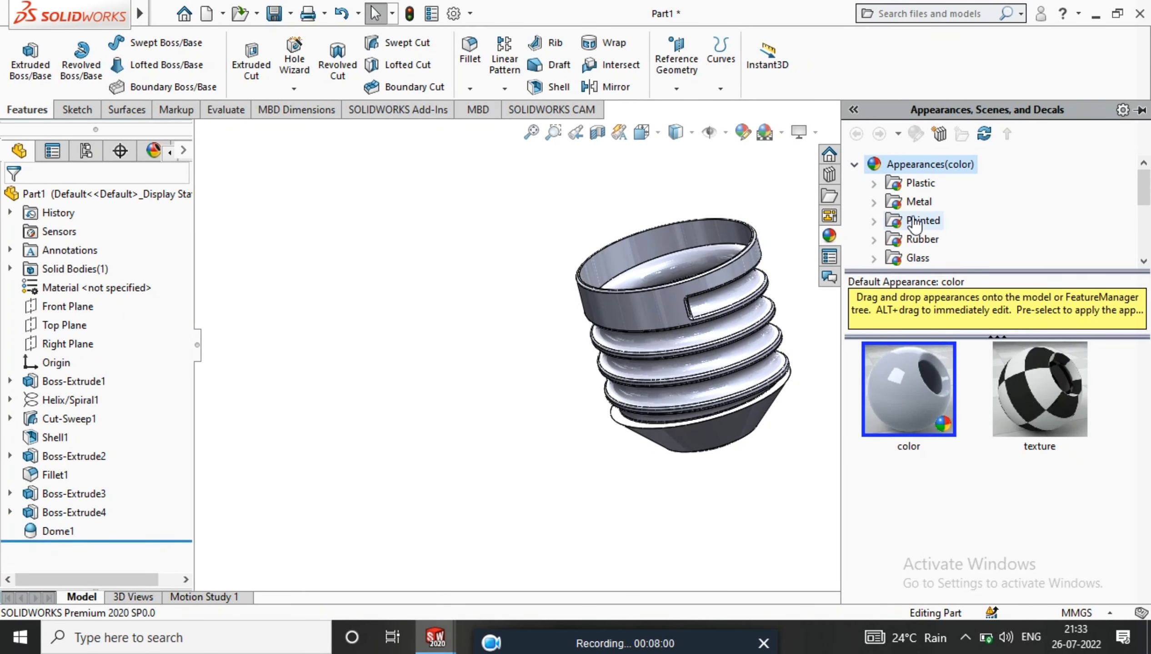
left_click(874, 203)
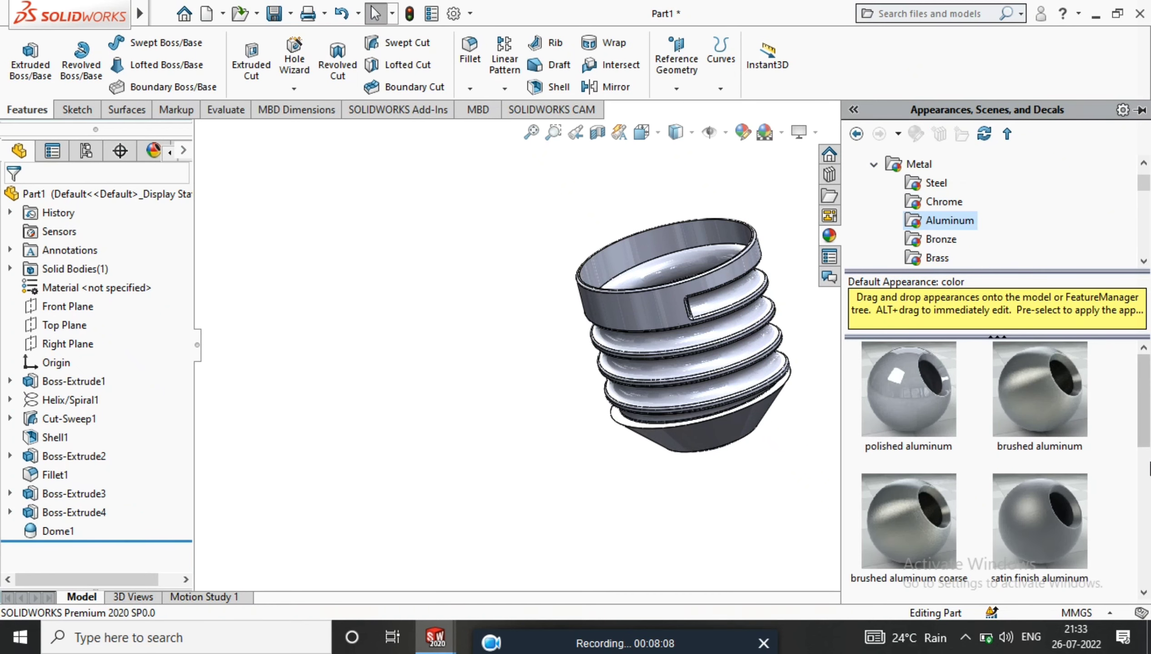
left_click_drag(1144, 401, 1144, 521)
left_click_drag(1040, 451, 748, 324)
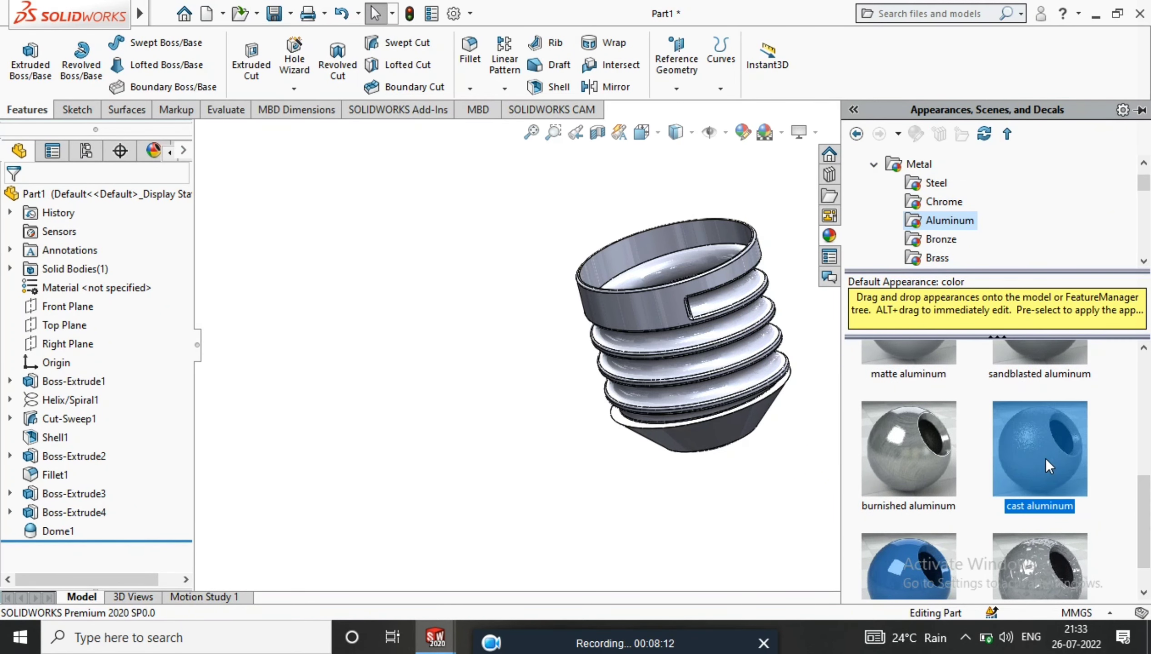
middle_click_drag(748, 325, 872, 388)
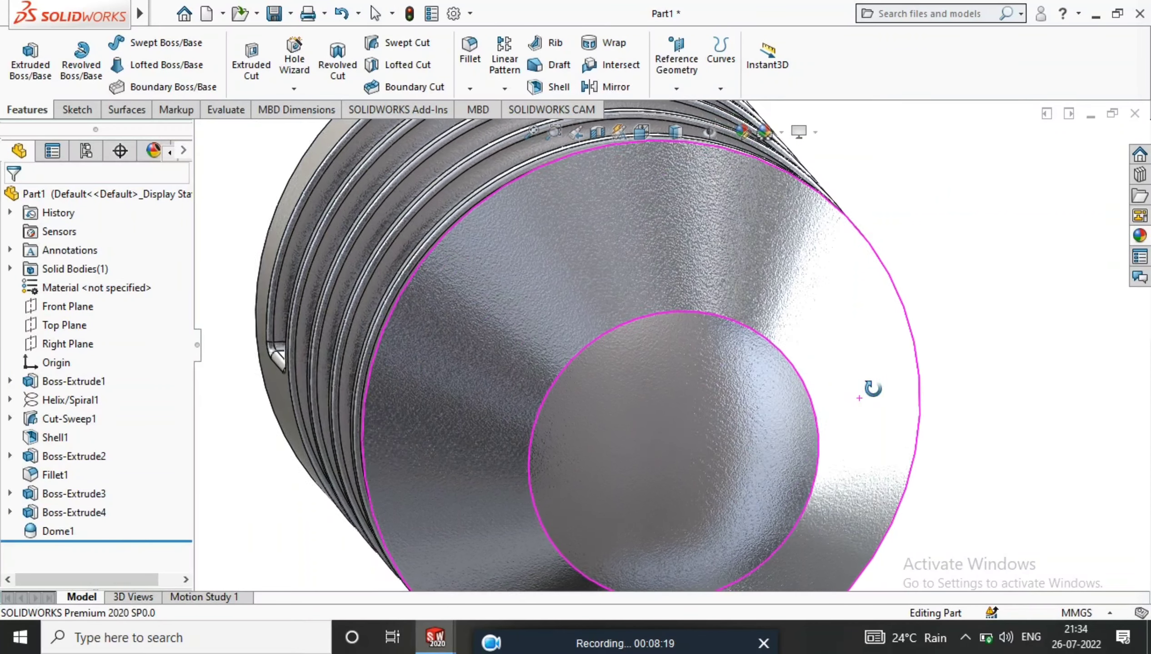
Colour the domed tip face black.
scroll(872, 388, "up", 3)
left_click(682, 430)
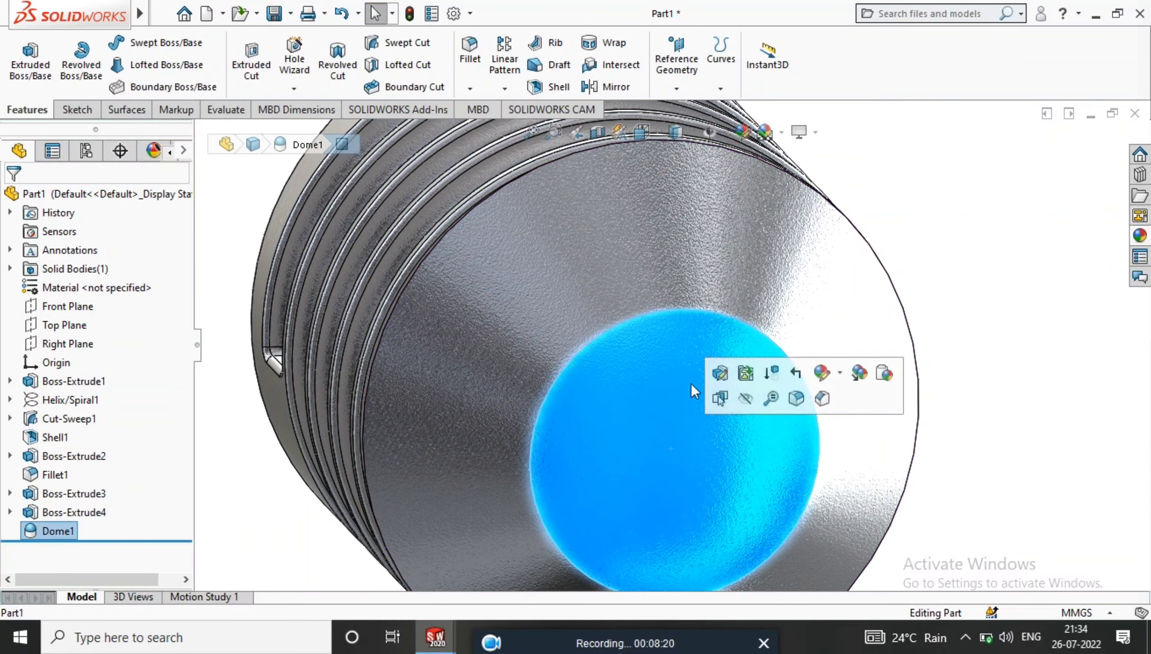
key("f")
left_click(753, 130)
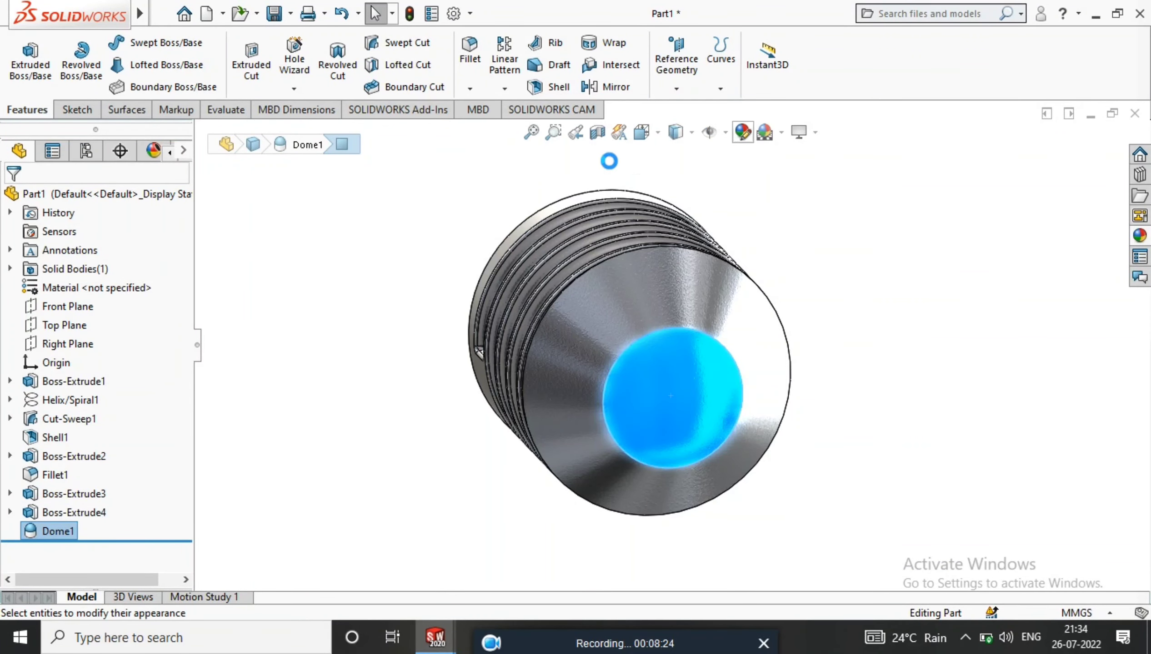
left_click(132, 572)
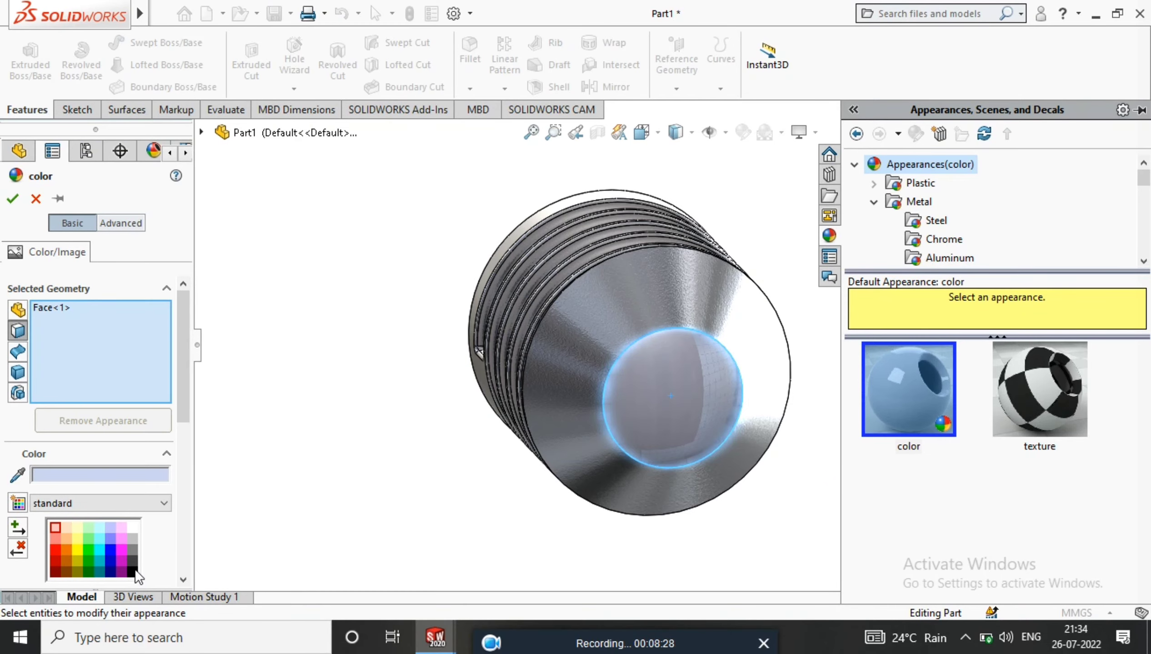
key("Return")
mouse_move(804, 272)
middle_mouse_down()
mouse_move(811, 426)
mouse_move(809, 390)
mouse_move(825, 372)
mouse_move(793, 378)
mouse_move(795, 248)
mouse_move(868, 156)
mouse_move(796, 303)
mouse_move(808, 365)
middle_mouse_up()
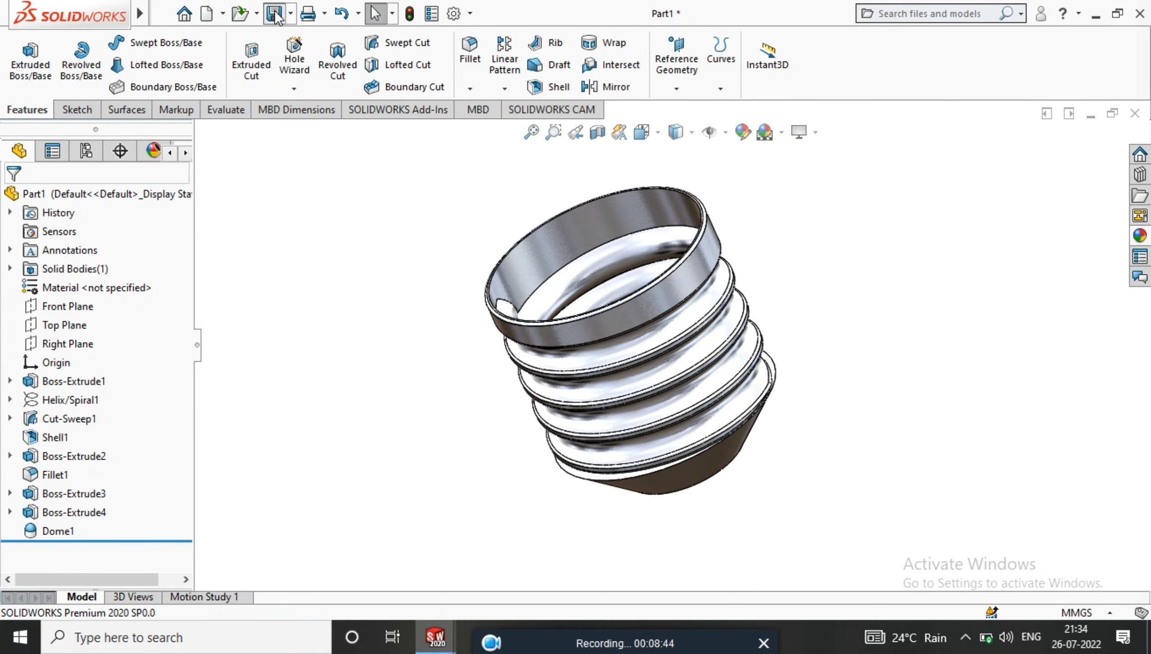
Save the part as 'bulb cap2'.
left_click(274, 15)
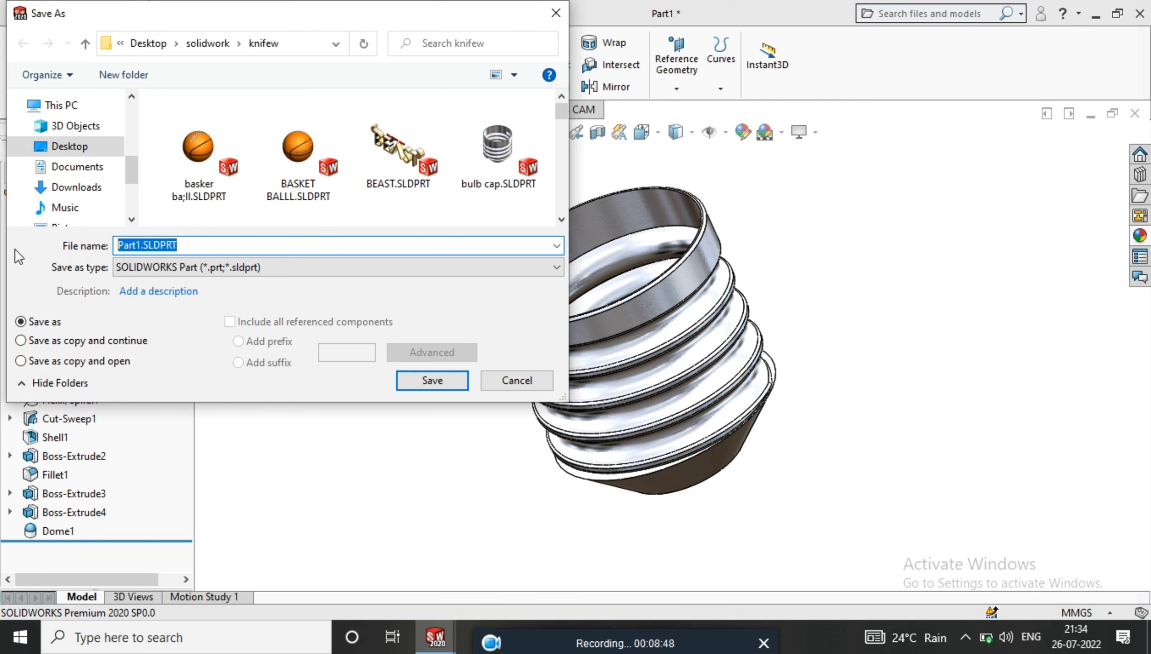
type("bulb cao")
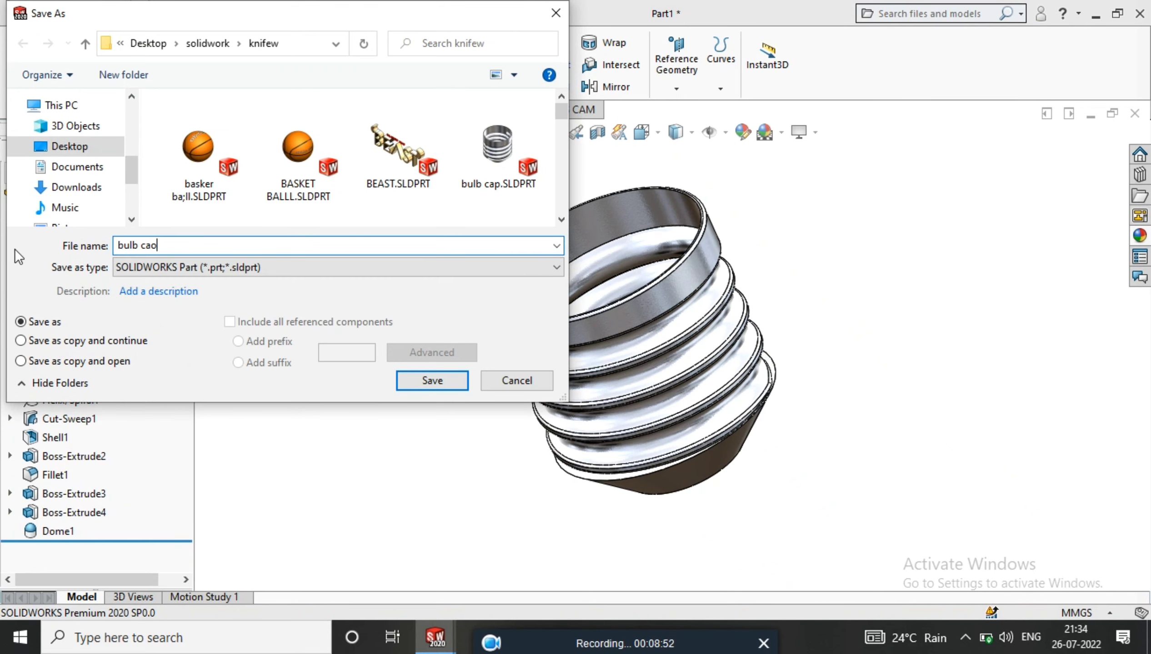
key("BackSpace")
type("p2")
left_click(451, 379)
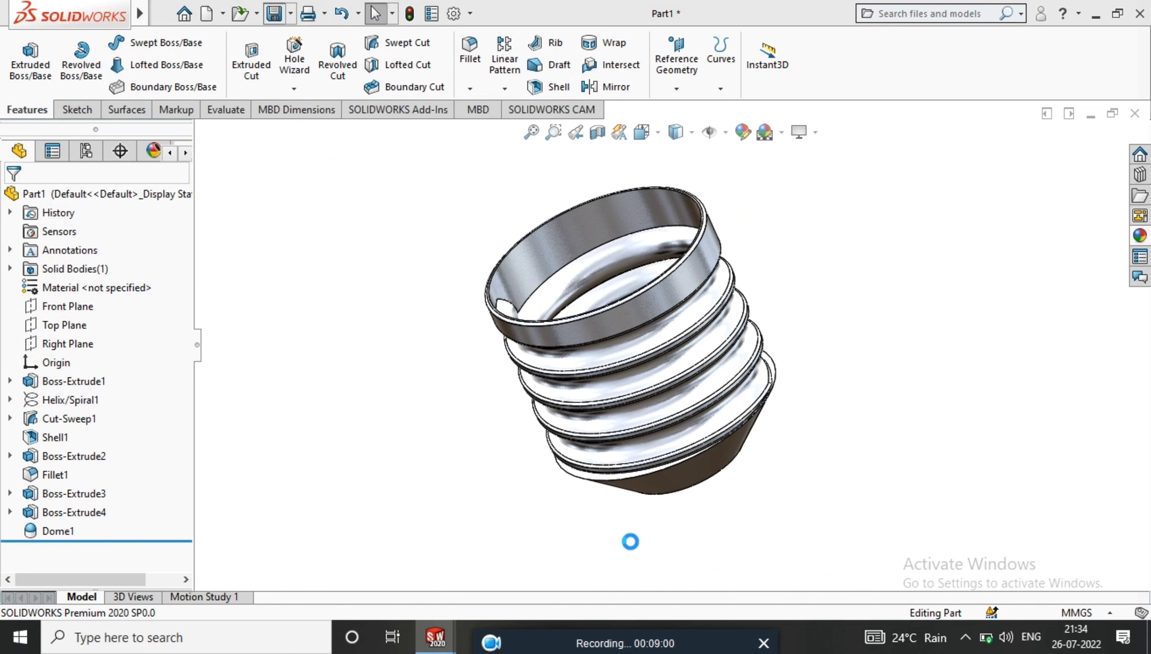